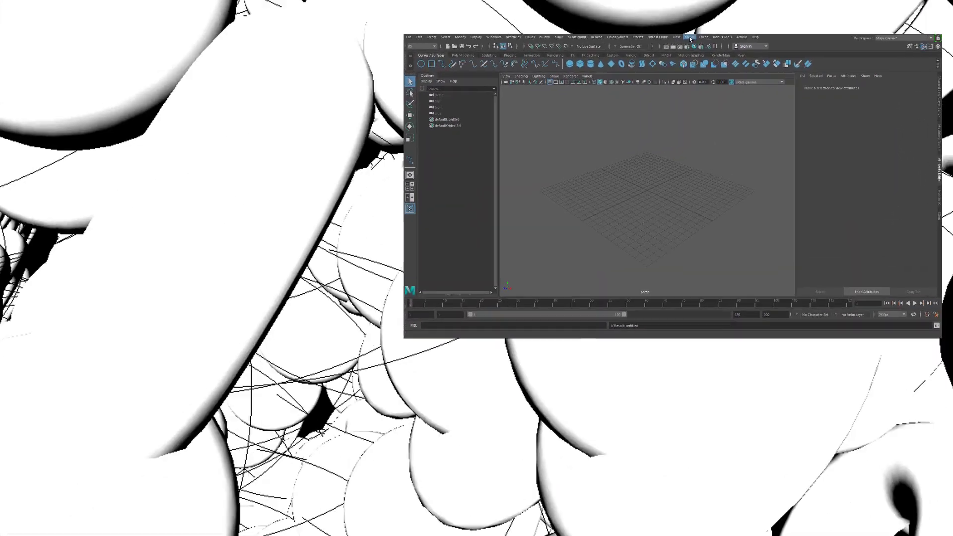
# - Open the MASH menu from the main menu bar
pyautogui.click(689, 37)
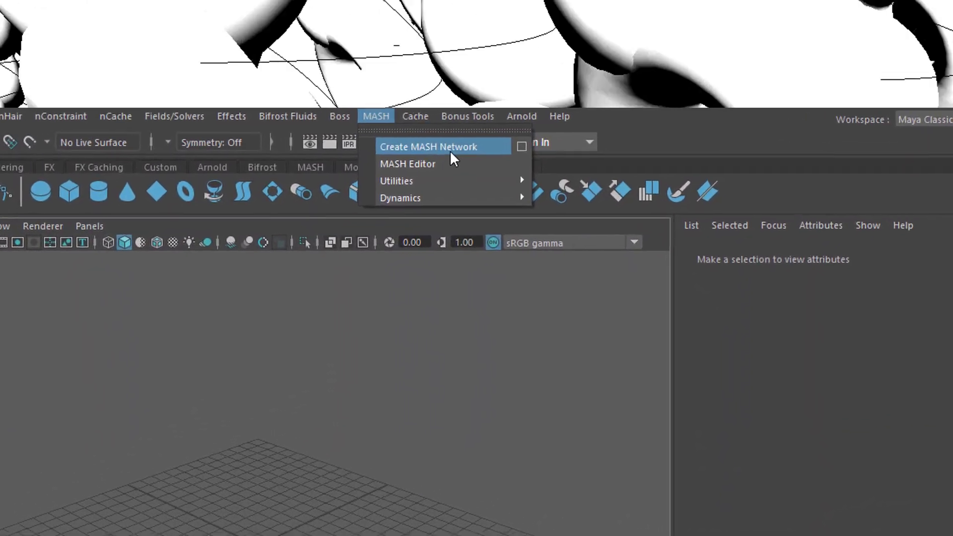
# - Review the Create MASH Network option box settings, then close the MASH Options window
pyautogui.click(521, 147)
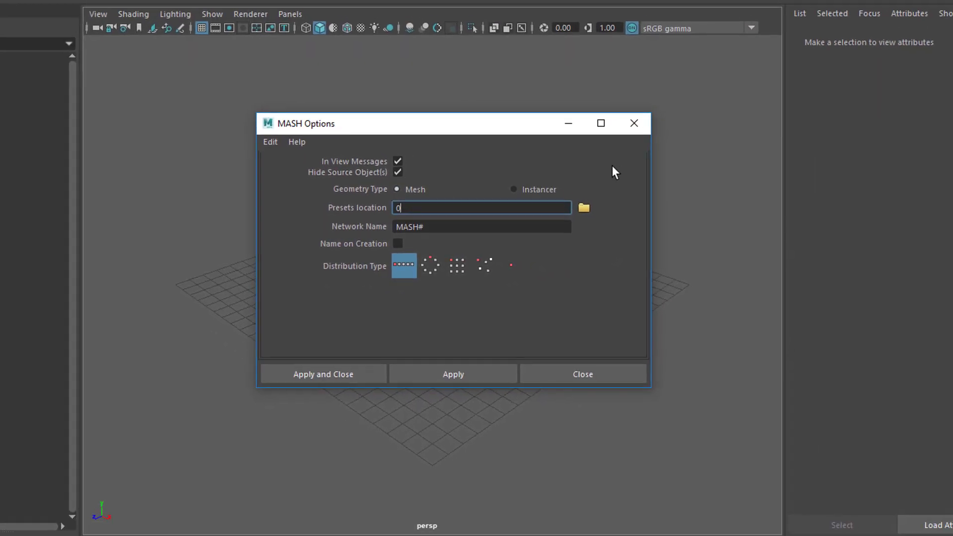
pyautogui.click(655, 110)
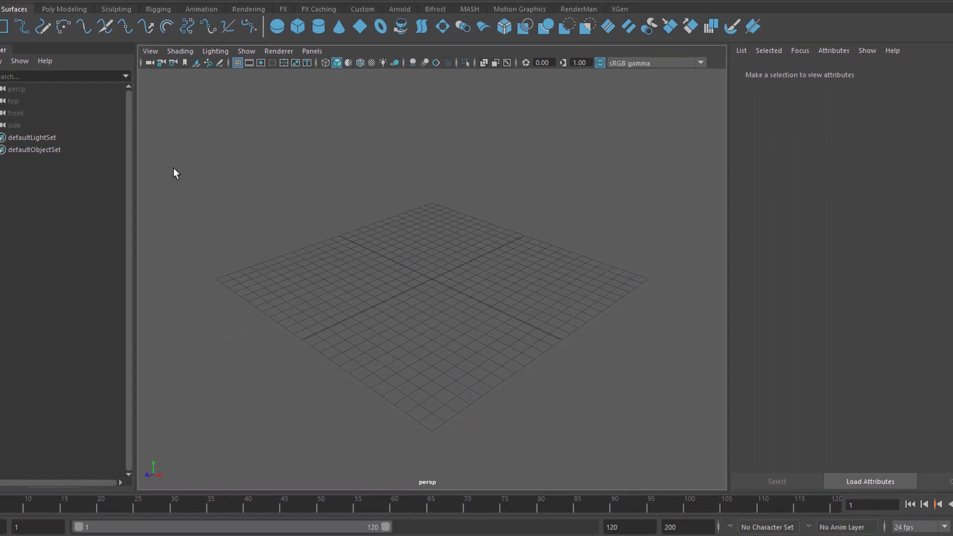
# - Create a polygon sphere and assign it a new aiStandardSurface material
pyautogui.click(87, 24)
pyautogui.click(32, 52)
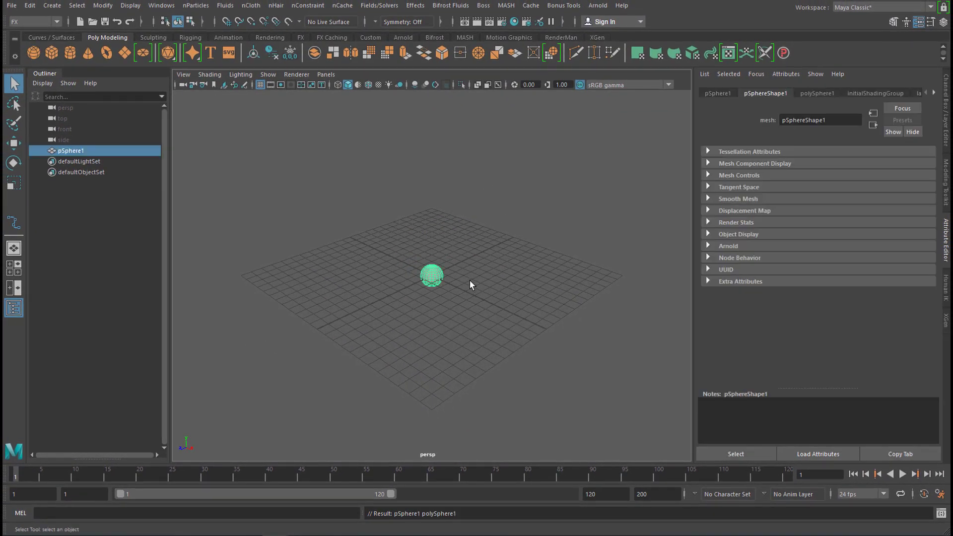
pyautogui.moveTo(432, 271); pyautogui.dragTo(457, 487, button='right')
pyautogui.click(231, 249)
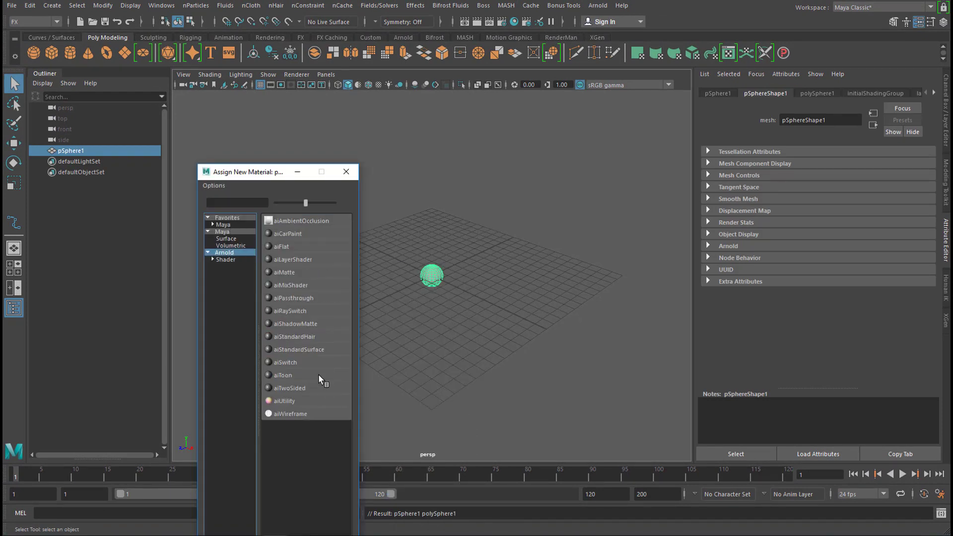
pyautogui.click(318, 349)
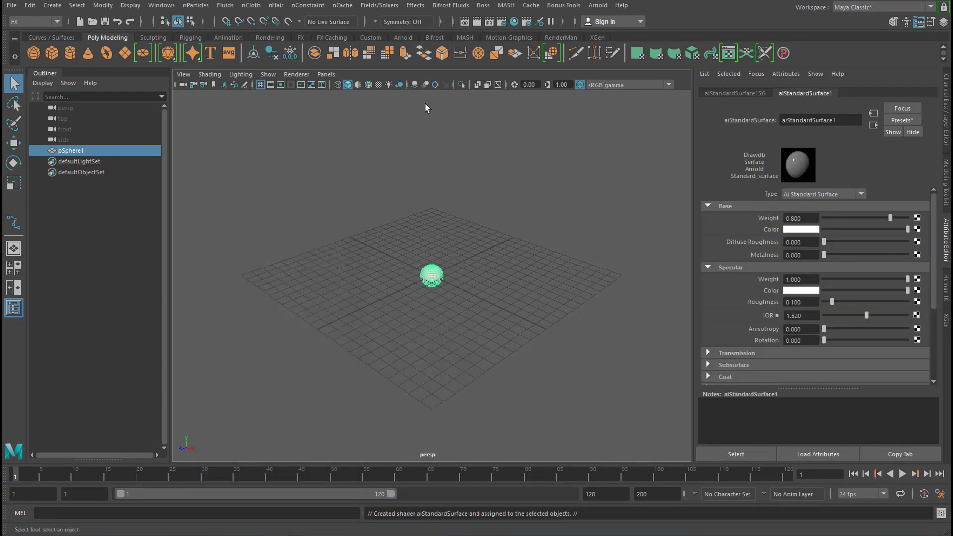
# - Turn on textured display and map the Base Color to a Grid texture
pyautogui.click(378, 86)
pyautogui.click(917, 230)
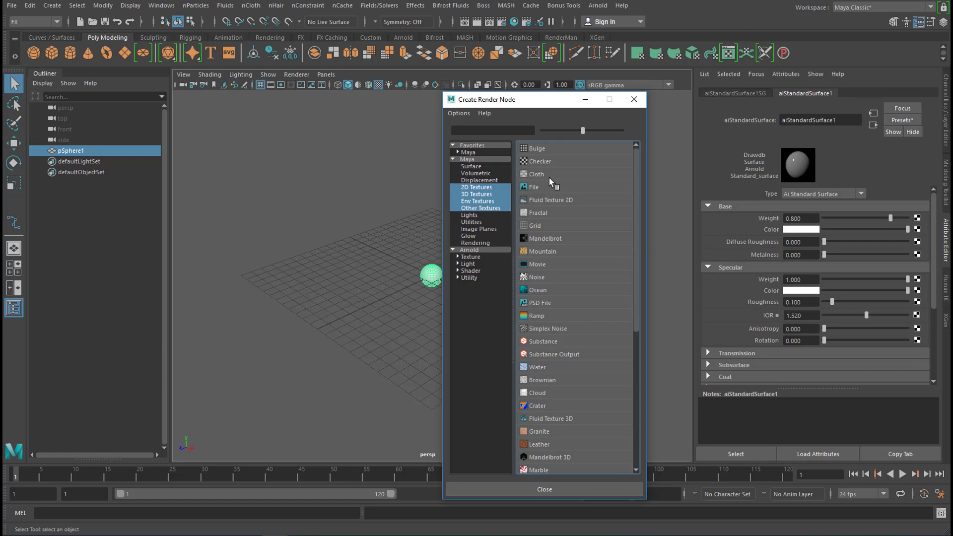
pyautogui.click(539, 225)
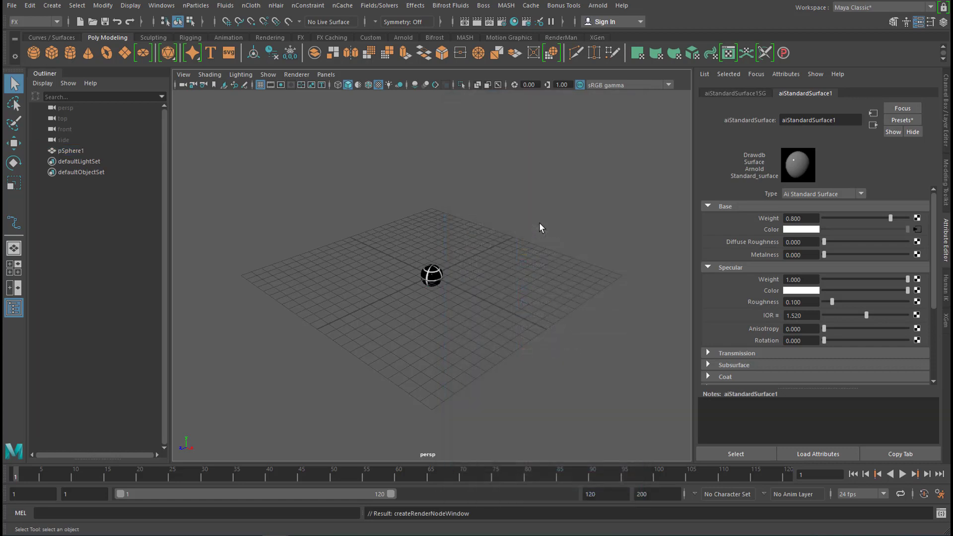
pyautogui.keyDown('alt'); pyautogui.moveTo(506, 298); pyautogui.dragTo(522, 259, button='right'); pyautogui.keyUp('alt')
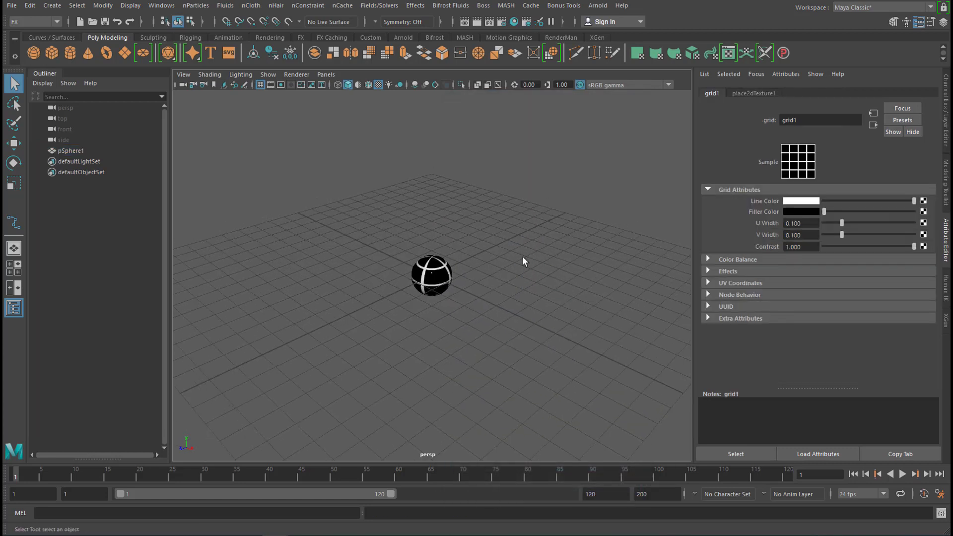
# - Move the sphere up along Y to about 4.55
pyautogui.press('w')
pyautogui.click(439, 294)
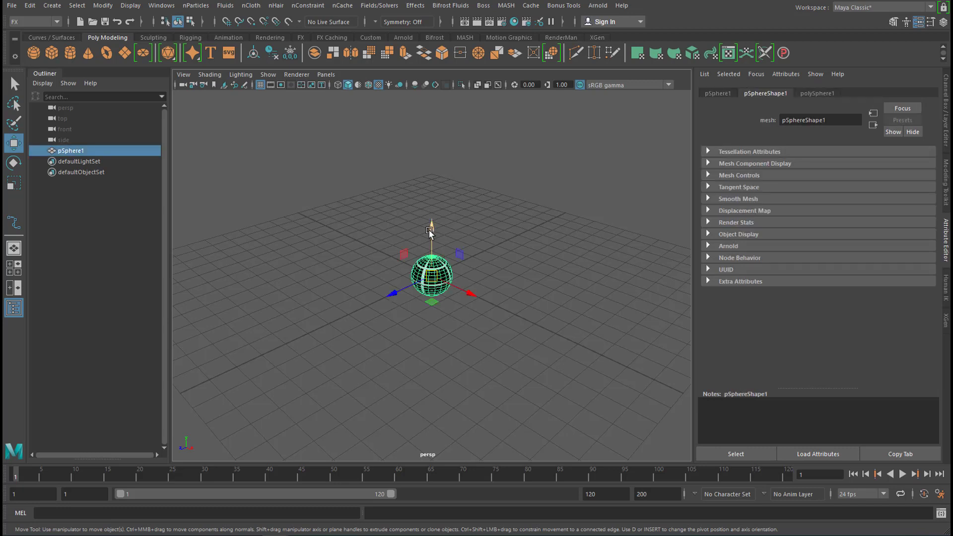
pyautogui.moveTo(432, 231); pyautogui.dragTo(442, 133)
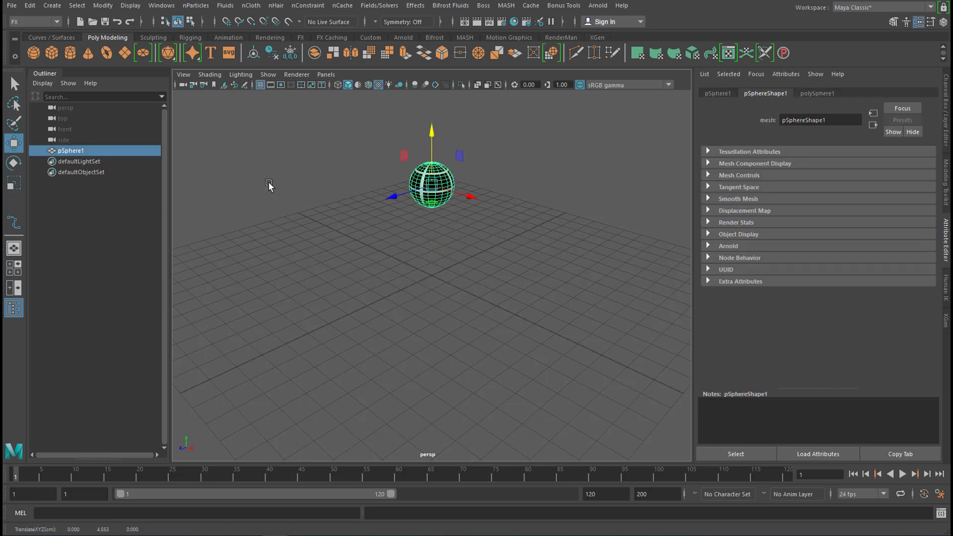
# - Draw a three-point circular arc under the sphere in the front view
pyautogui.click(51, 38)
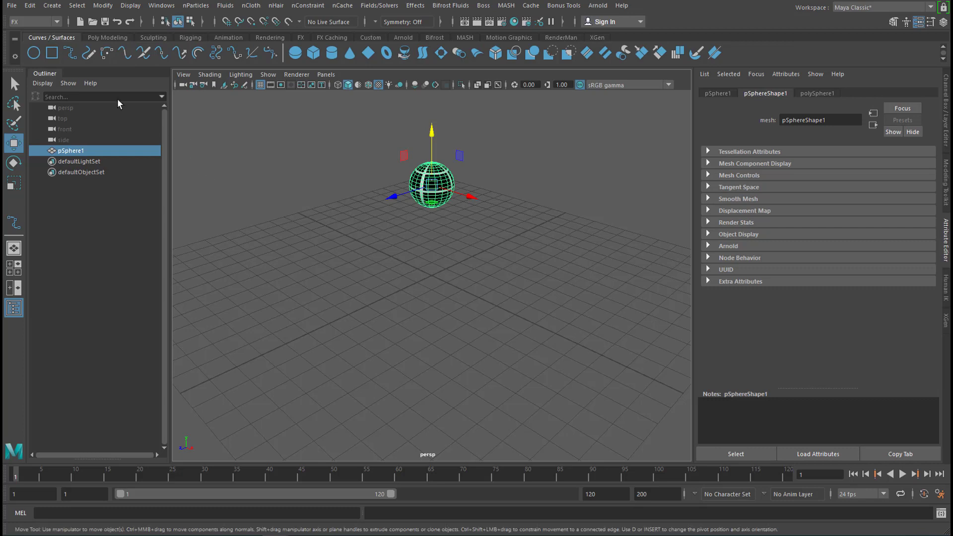
pyautogui.click(107, 53)
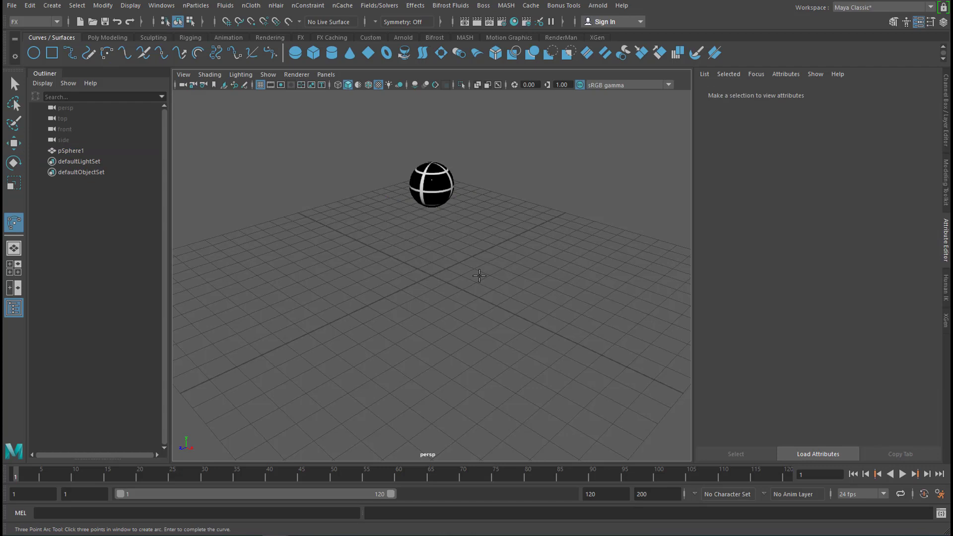
pyautogui.press('space')
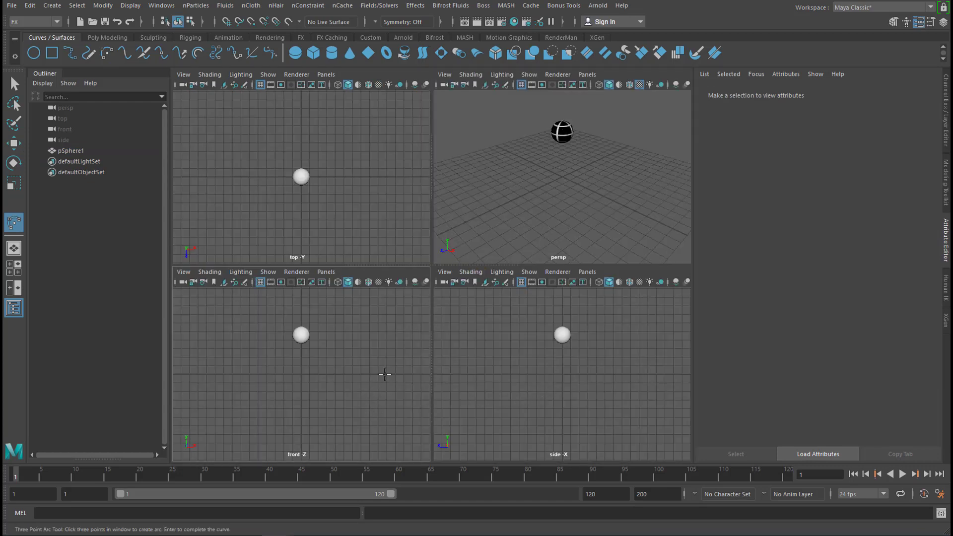
pyautogui.press('space')
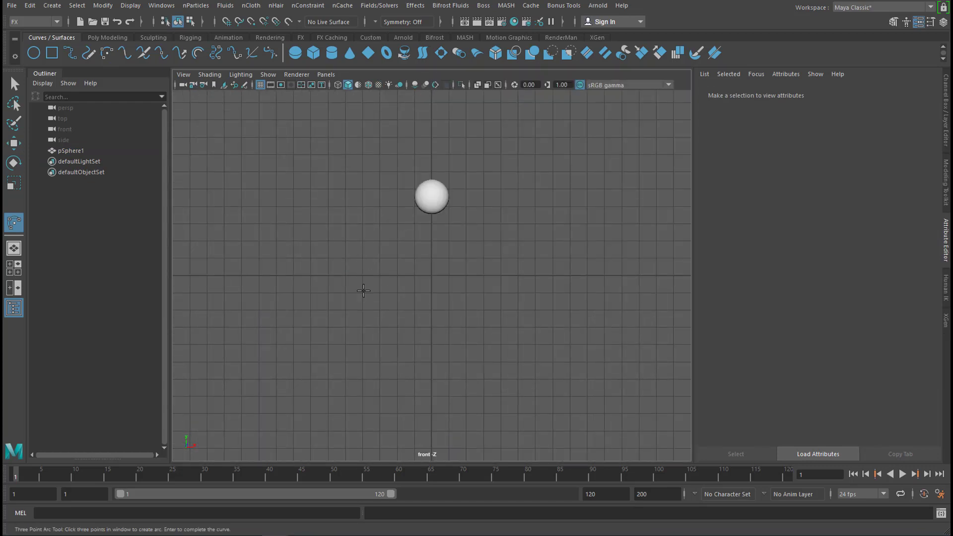
pyautogui.click(397, 182)
pyautogui.click(441, 259)
pyautogui.click(517, 176)
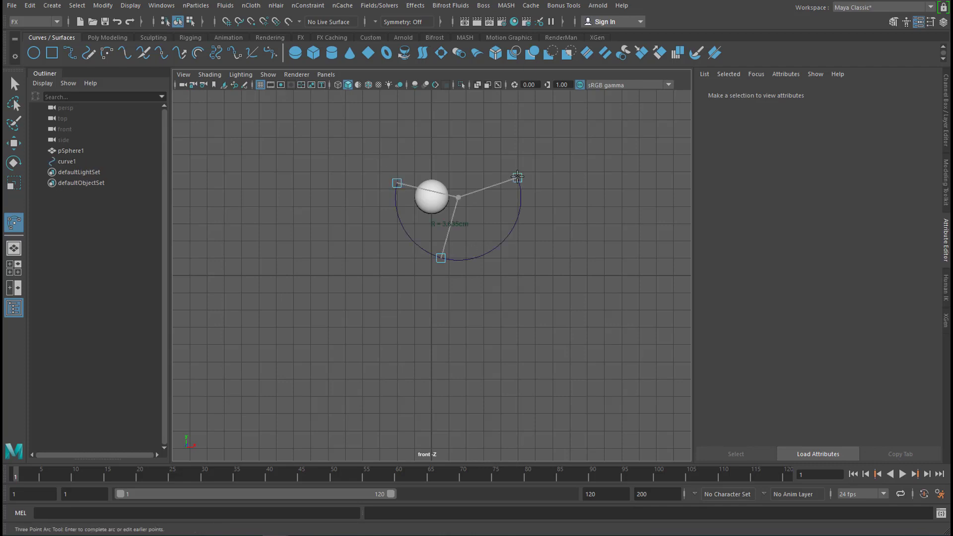
pyautogui.press('Return')
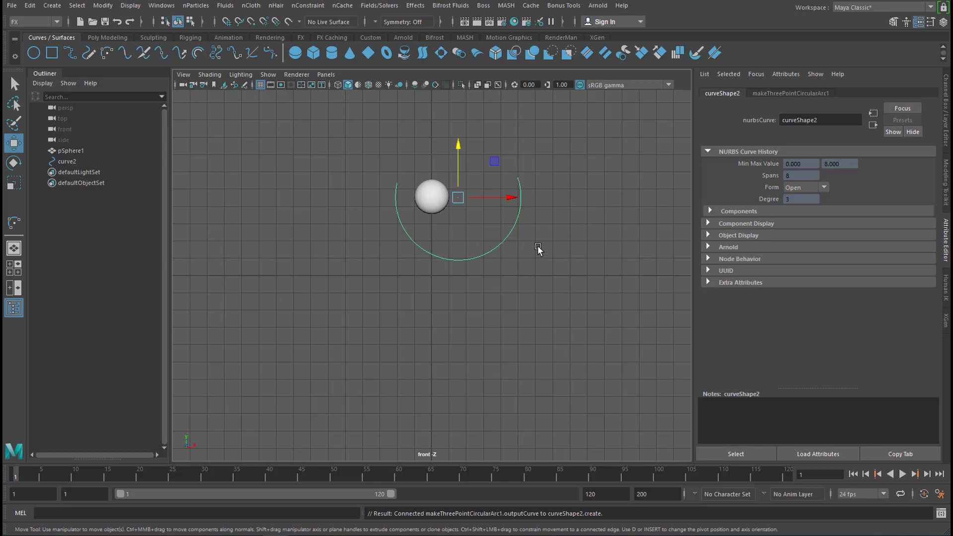
pyautogui.press('space')
pyautogui.press('space')
pyautogui.keyDown('alt'); pyautogui.moveTo(478, 294); pyautogui.dragTo(446, 330, button='middle'); pyautogui.keyUp('alt')
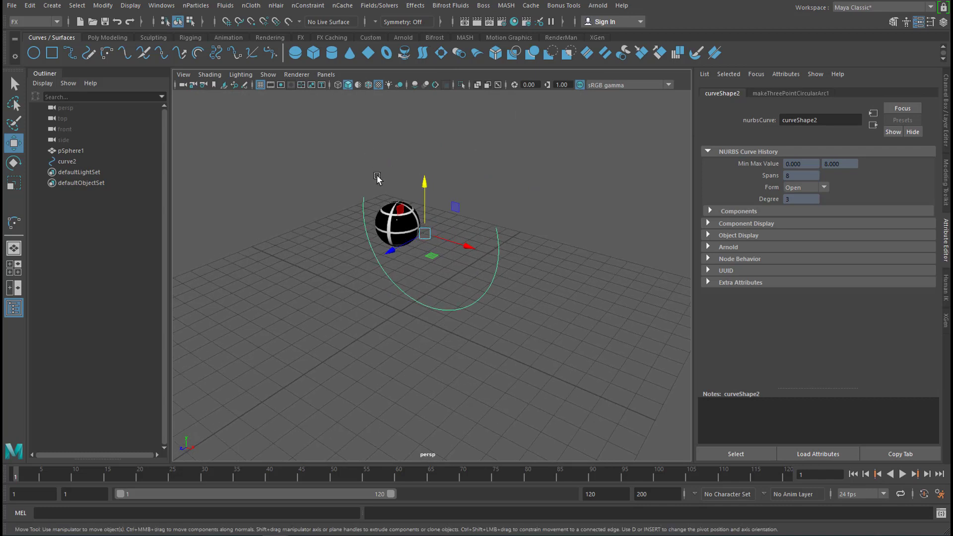
pyautogui.moveTo(368, 160); pyautogui.dragTo(508, 309)
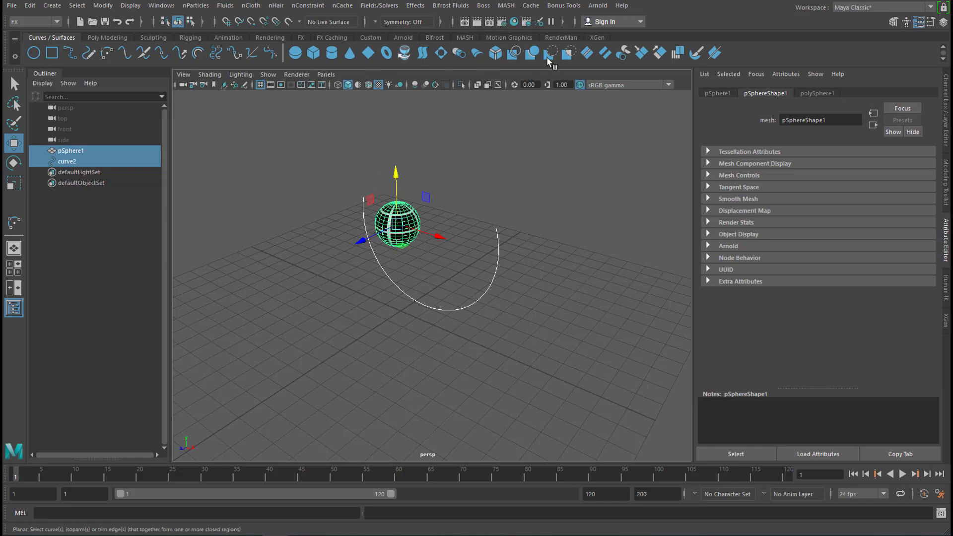
pyautogui.click(506, 6)
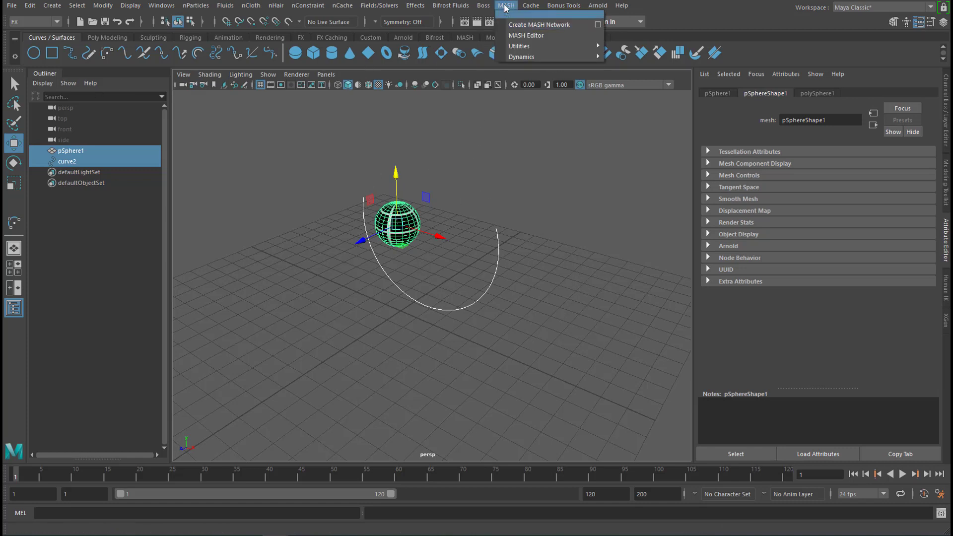
pyautogui.press('Escape')
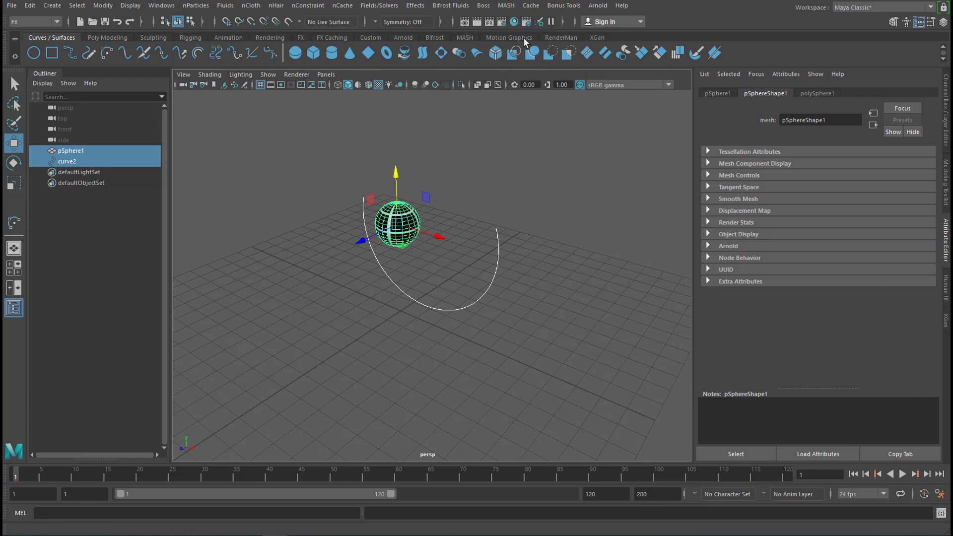
pyautogui.click(466, 38)
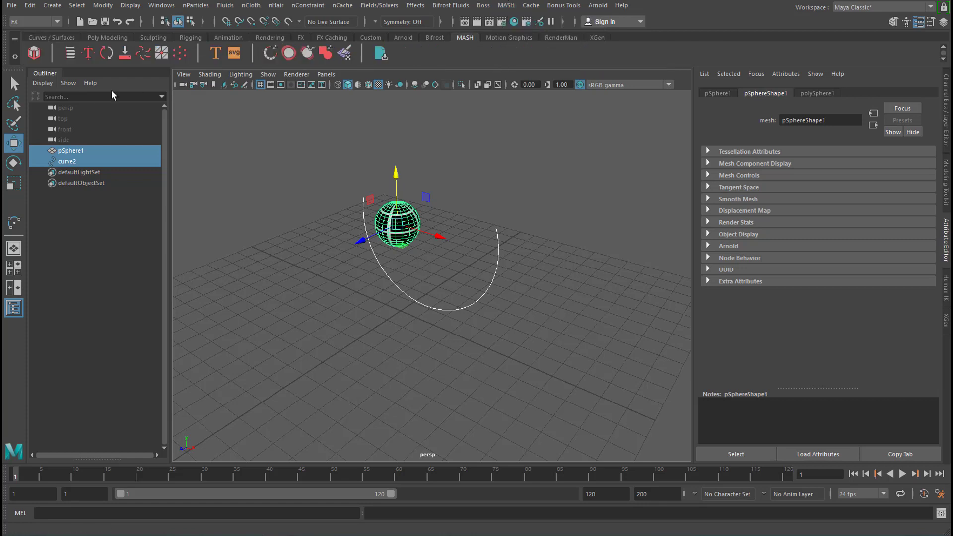
pyautogui.click(33, 54)
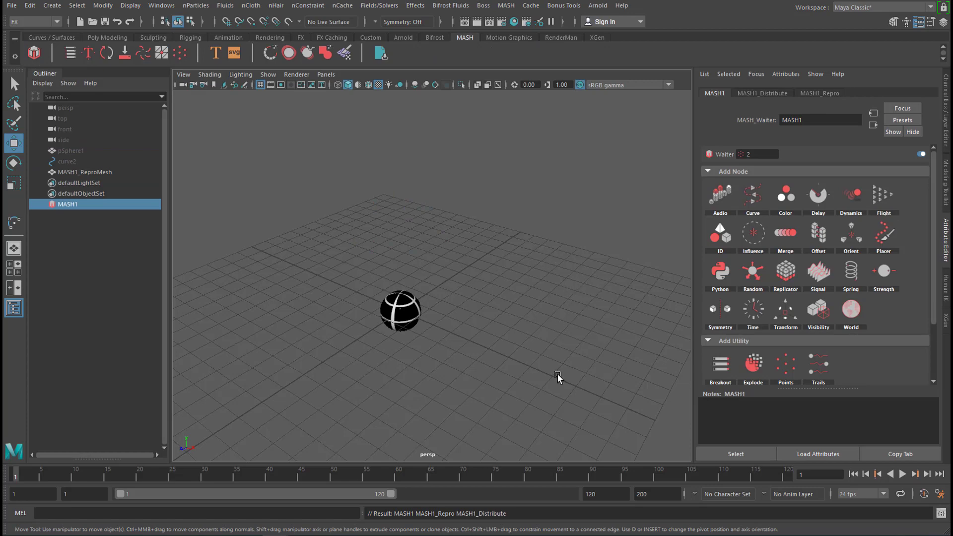
pyautogui.keyDown('alt'); pyautogui.moveTo(543, 311); pyautogui.dragTo(519, 278); pyautogui.keyUp('alt')
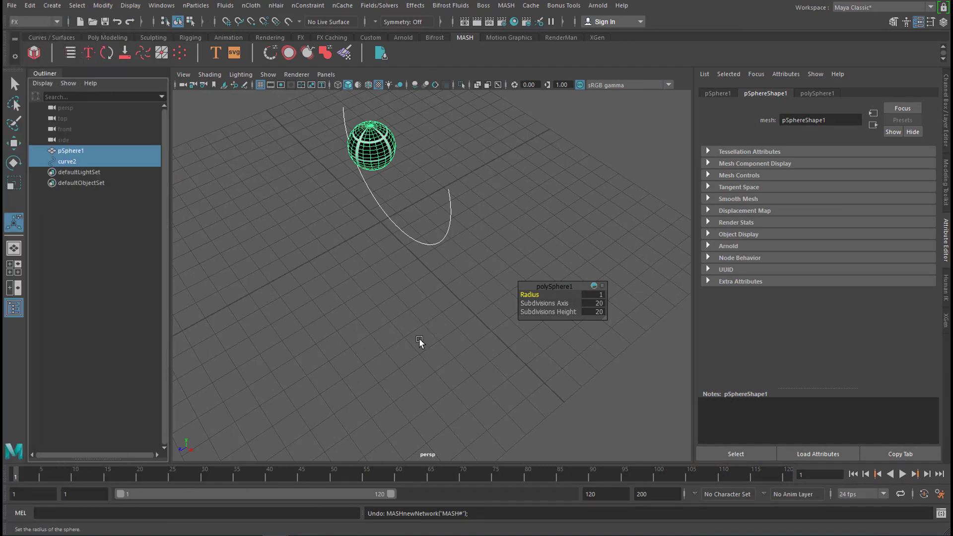
# - Create a NURBS torus with an aiStandardSurface material using a Ramp base colour
pyautogui.keyDown('alt'); pyautogui.moveTo(419, 343); pyautogui.dragTo(468, 311); pyautogui.keyUp('alt')
pyautogui.click(407, 272)
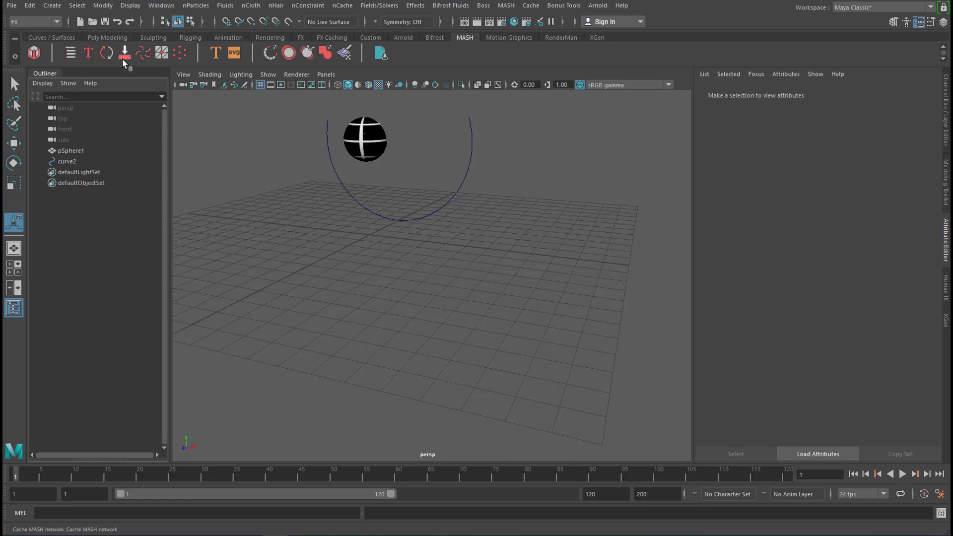
pyautogui.click(52, 38)
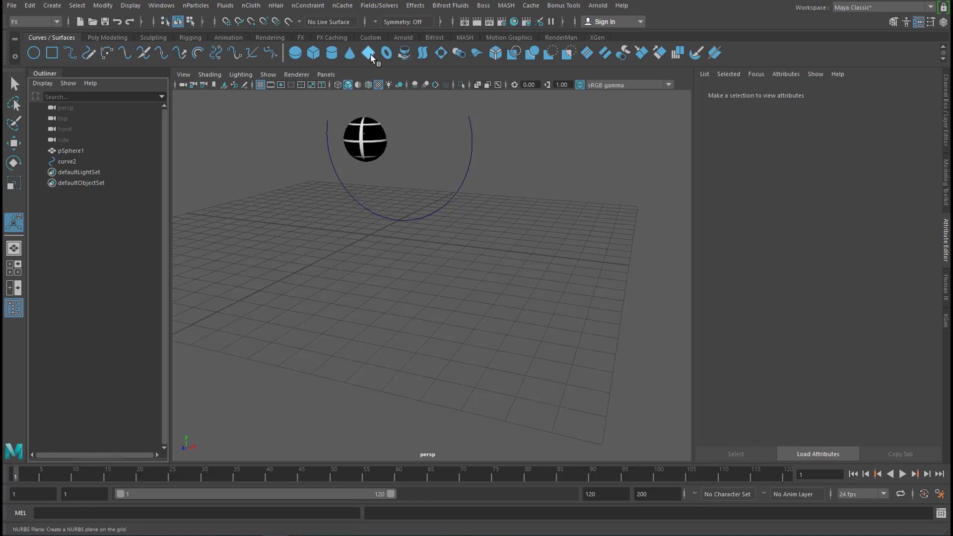
pyautogui.click(386, 53)
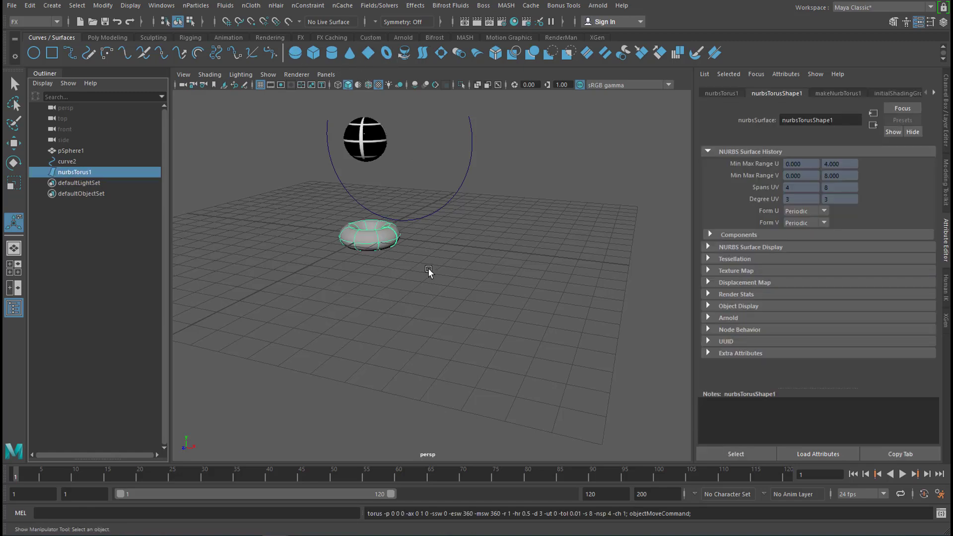
pyautogui.moveTo(408, 254); pyautogui.dragTo(405, 442, button='right')
pyautogui.click(343, 278)
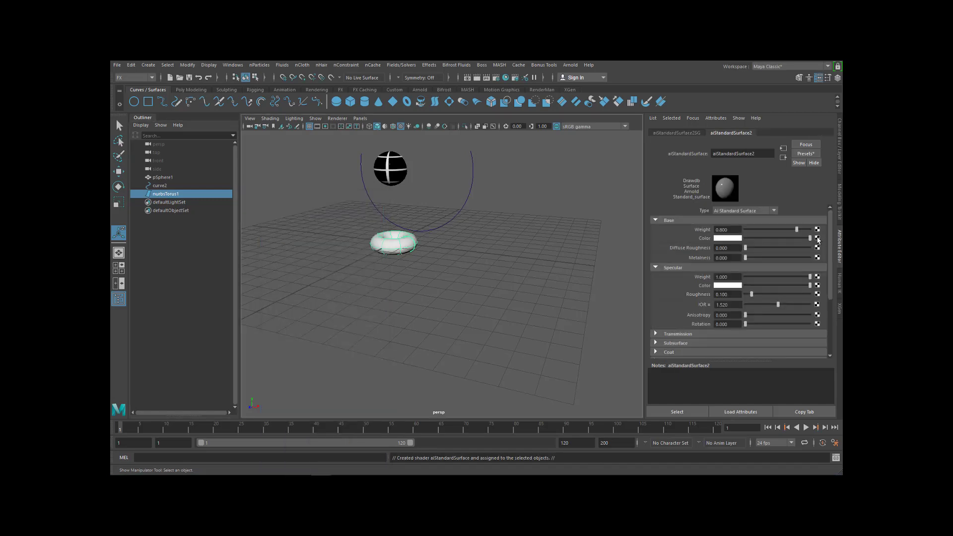
# - Make it a U Ramp with a blue stop at 0.237, then select sphere, arc and torus
pyautogui.click(763, 216)
pyautogui.click(740, 226)
pyautogui.click(728, 290)
pyautogui.moveTo(774, 286); pyautogui.dragTo(781, 295)
pyautogui.moveTo(662, 245); pyautogui.dragTo(695, 245)
pyautogui.keyDown('alt'); pyautogui.moveTo(505, 315); pyautogui.dragTo(511, 378); pyautogui.keyUp('alt')
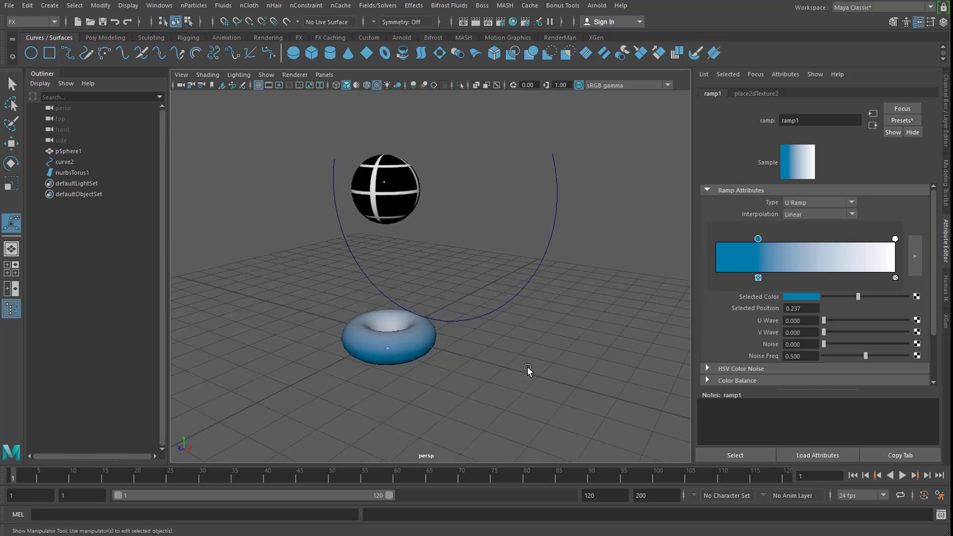
pyautogui.moveTo(409, 242); pyautogui.dragTo(446, 348)
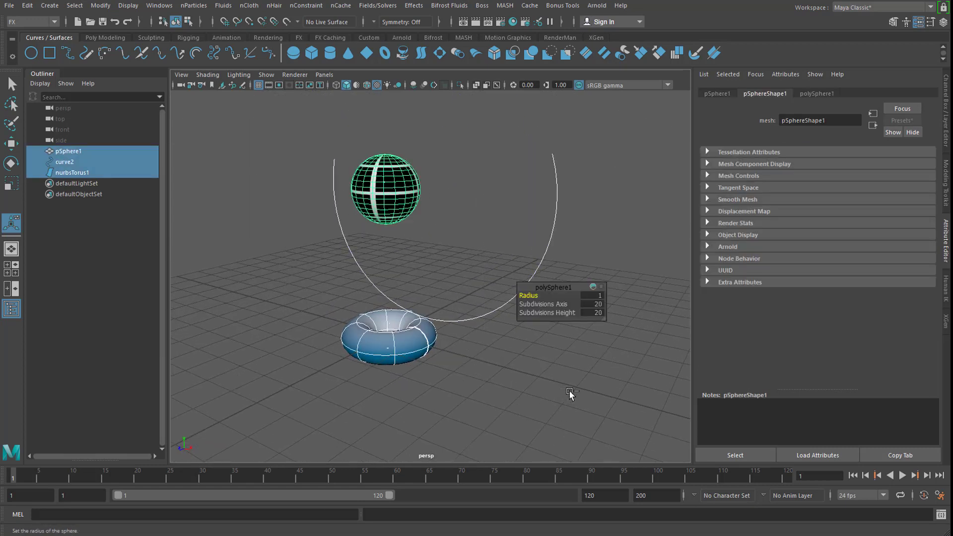
pyautogui.hotkey('ctrl', 'g')
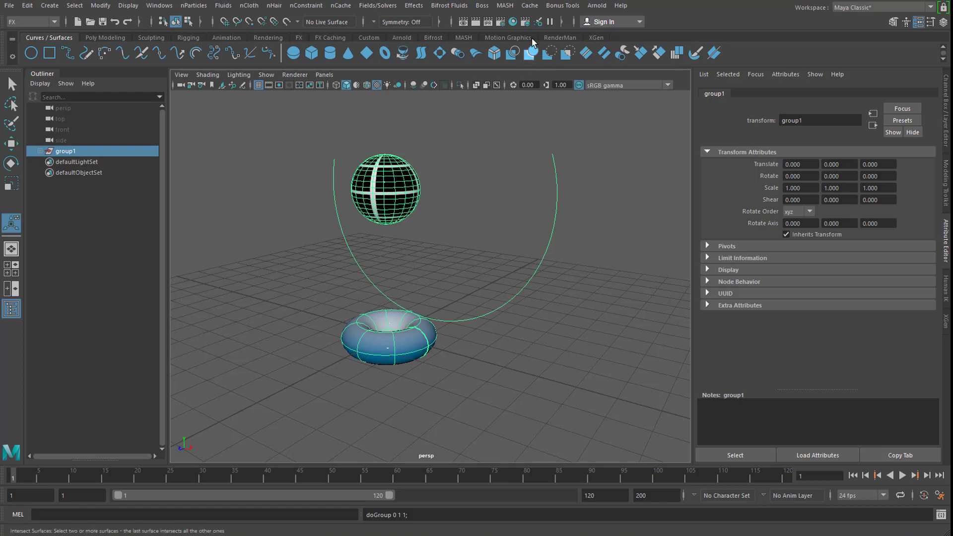
pyautogui.click(503, 7)
pyautogui.click(510, 21)
pyautogui.keyDown('alt'); pyautogui.moveTo(550, 276); pyautogui.dragTo(338, 389, button='right'); pyautogui.keyUp('alt')
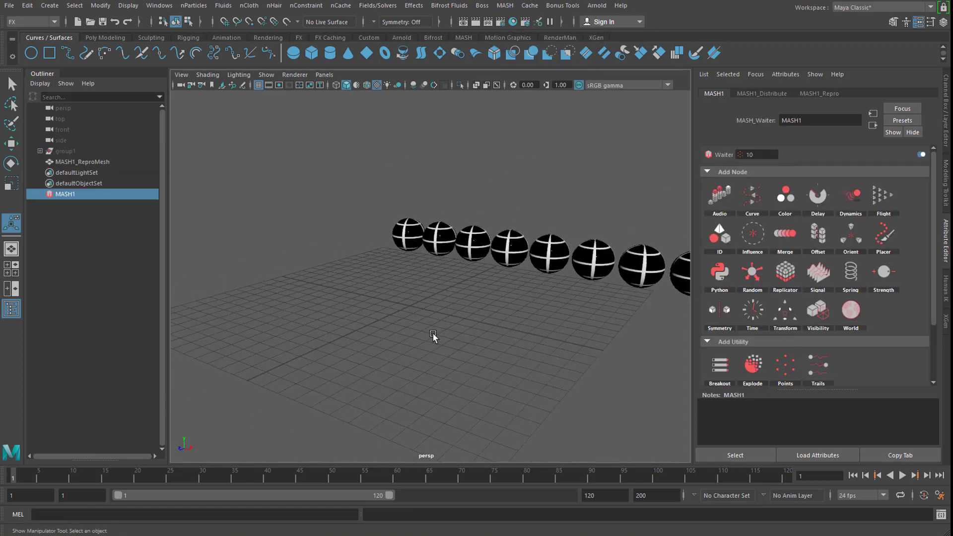
pyautogui.hotkey('ctrl', 'z')
pyautogui.hotkey('ctrl', 'z')
pyautogui.hotkey('ctrl', 'z')
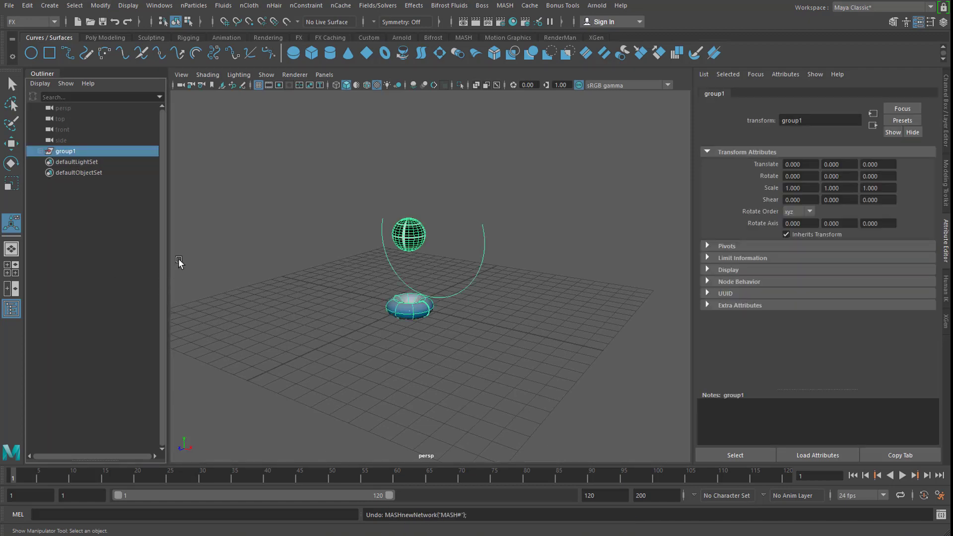
# - Create a MASH network with Geometry Type Instancer, then reset and close the options
pyautogui.scroll(3, 502, 304)
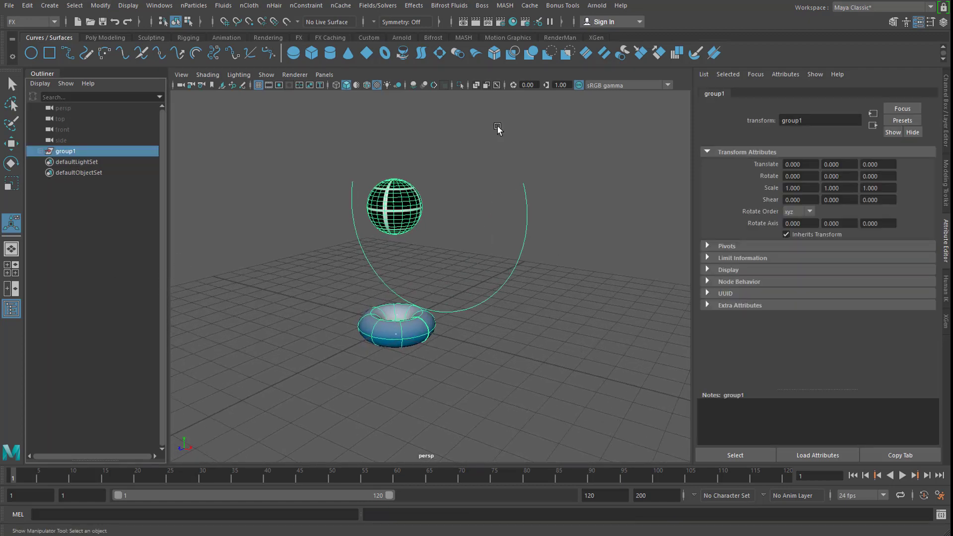
pyautogui.click(504, 6)
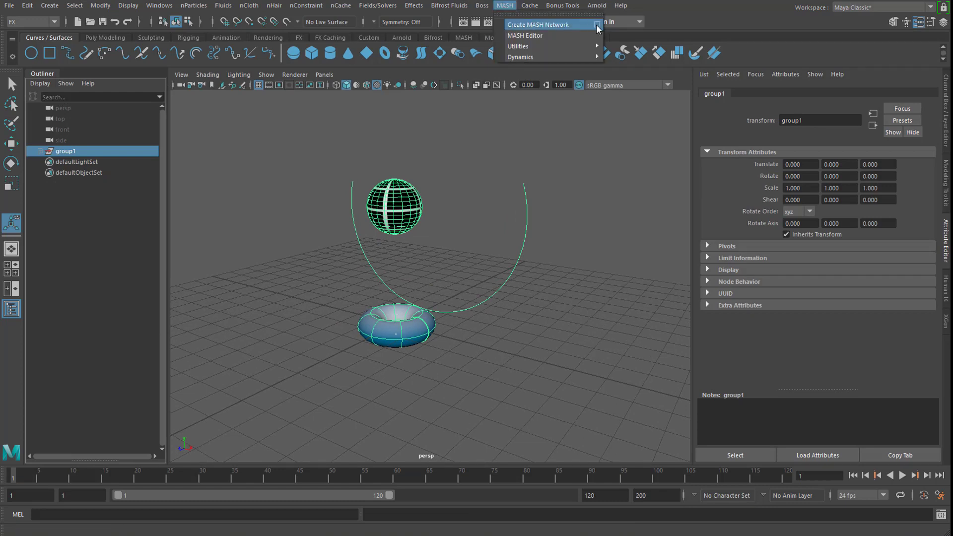
pyautogui.click(597, 25)
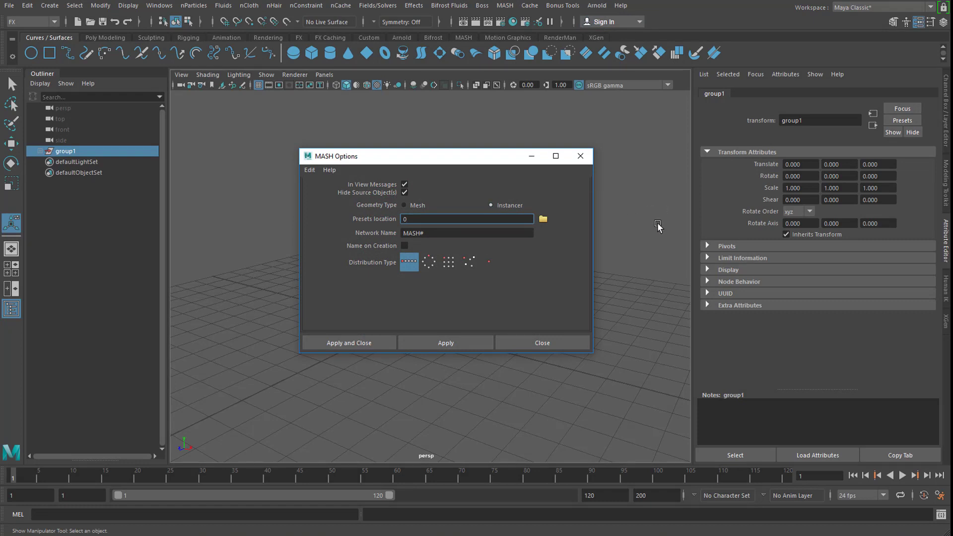
pyautogui.moveTo(491, 162); pyautogui.dragTo(730, 143)
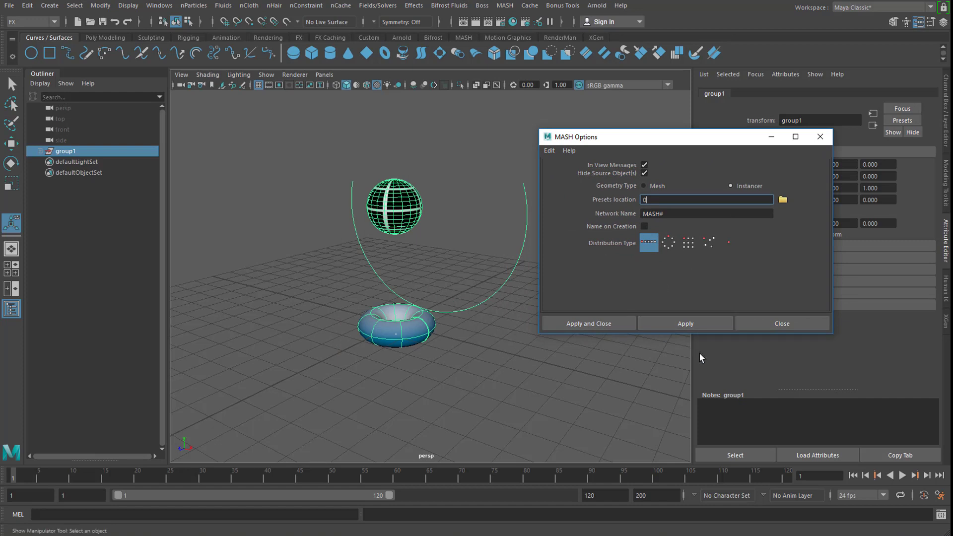
pyautogui.click(699, 321)
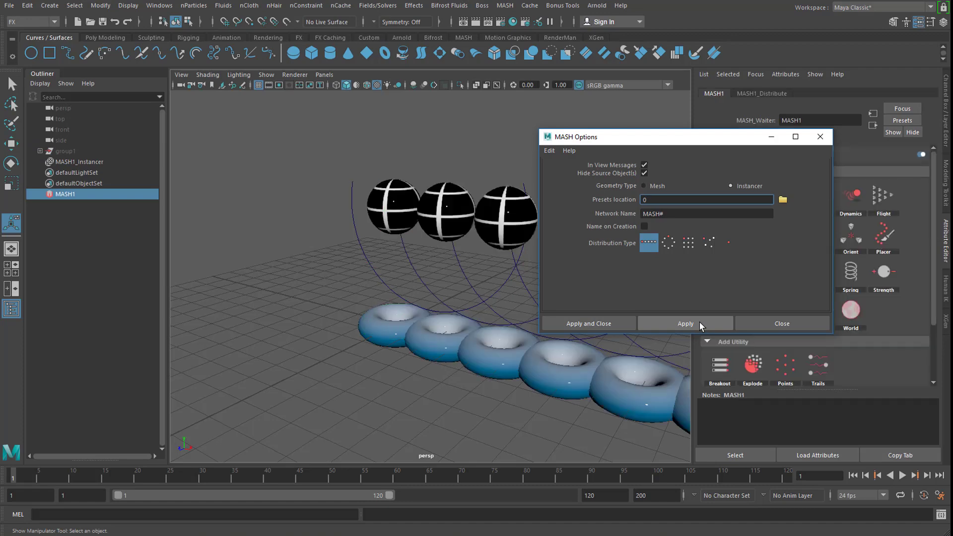
pyautogui.click(549, 151)
pyautogui.click(574, 171)
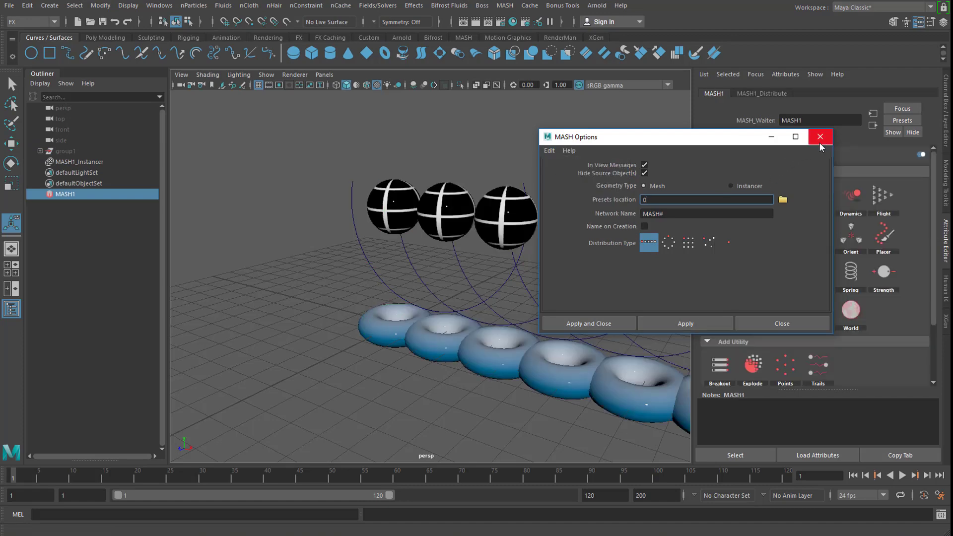
pyautogui.click(820, 136)
pyautogui.keyDown('alt'); pyautogui.moveTo(645, 238); pyautogui.dragTo(450, 342); pyautogui.keyUp('alt')
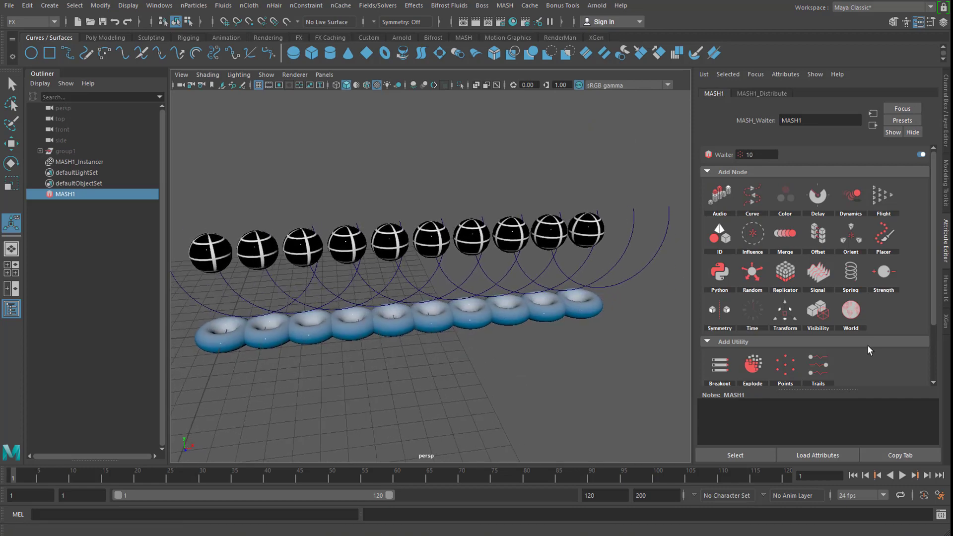
# - Add a Signal node to MASH1 and preview its noise during playback
pyautogui.click(818, 272)
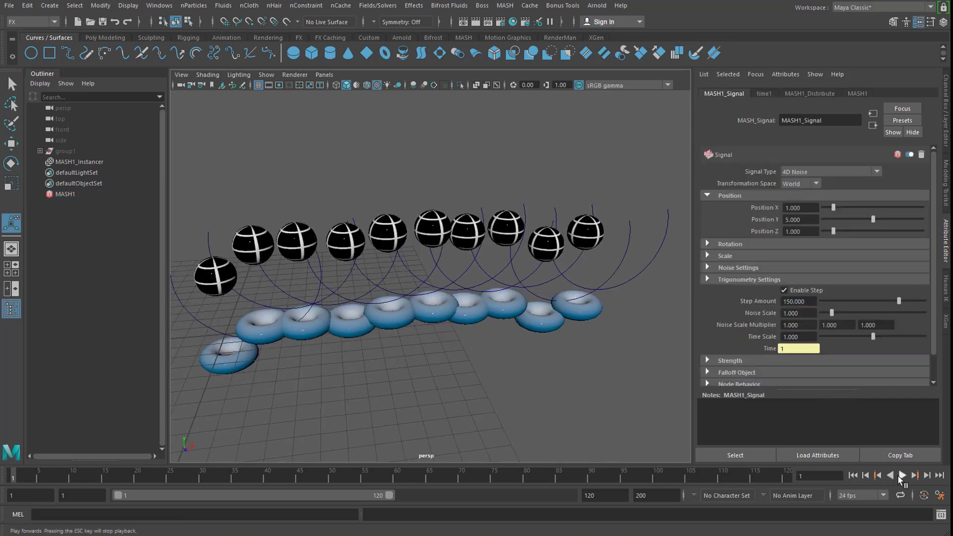
pyautogui.click(902, 476)
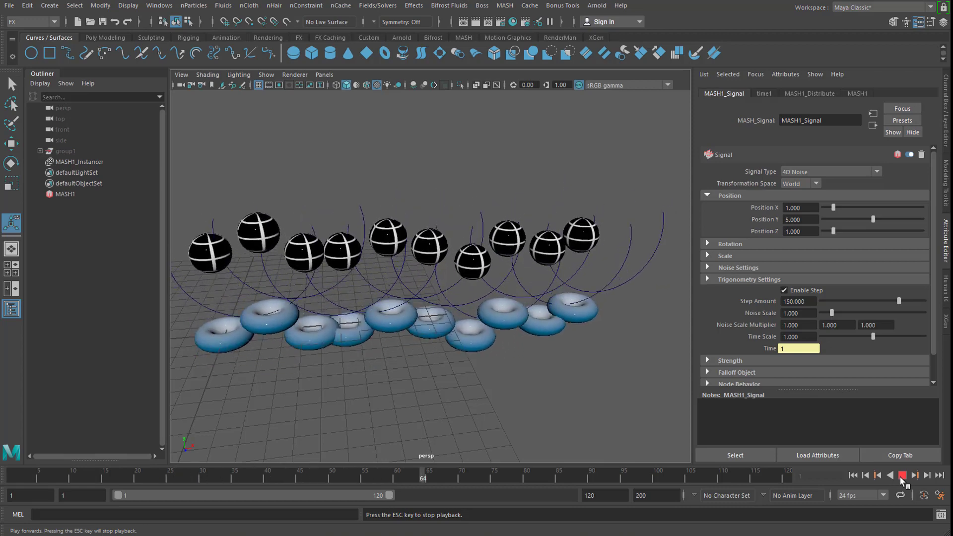
pyautogui.click(902, 476)
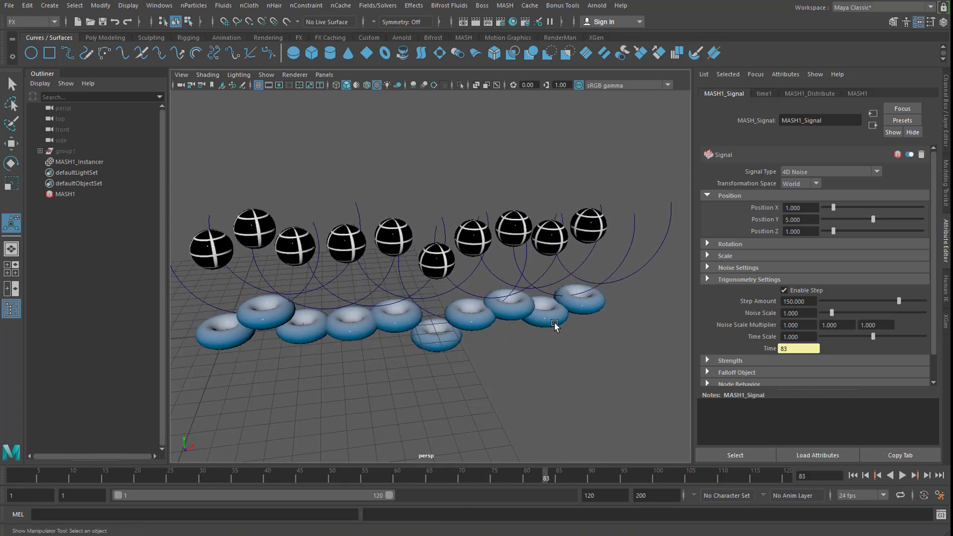
# - Undo the Signal node and the MASH network creation with two Ctrl+Z presses
pyautogui.hotkey('ctrl', 'z')
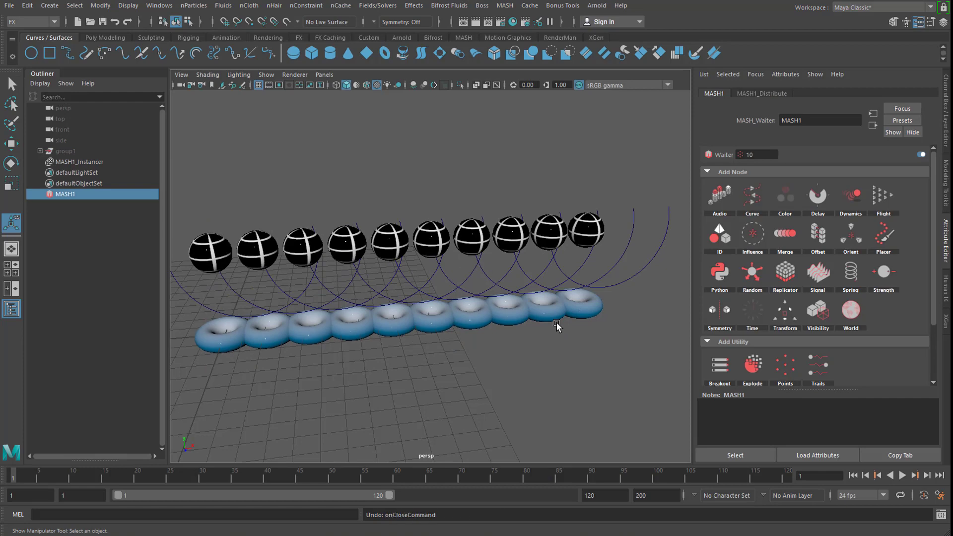
pyautogui.hotkey('ctrl', 'z')
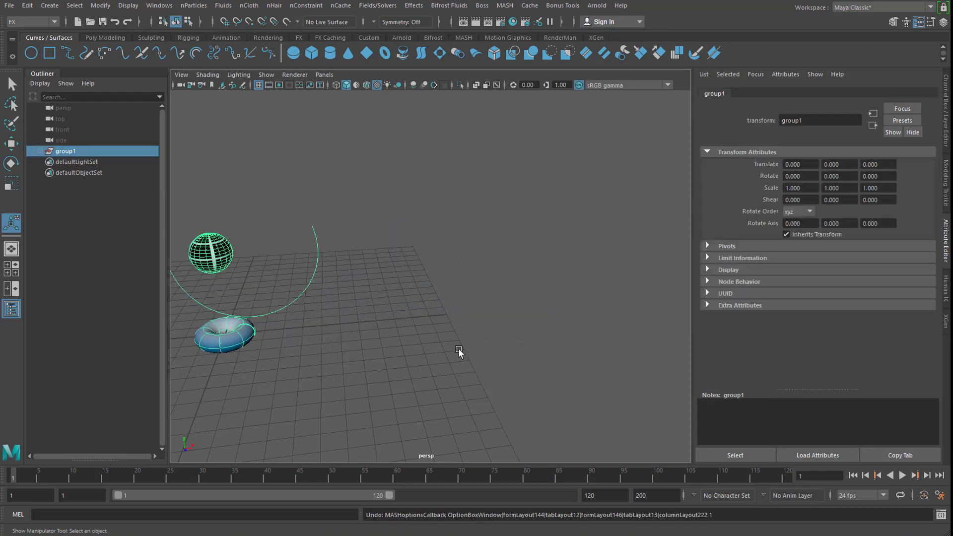
pyautogui.keyDown('alt'); pyautogui.moveTo(459, 355); pyautogui.dragTo(549, 315); pyautogui.keyUp('alt')
pyautogui.keyDown('alt'); pyautogui.moveTo(549, 315); pyautogui.dragTo(581, 373, button='middle'); pyautogui.keyUp('alt')
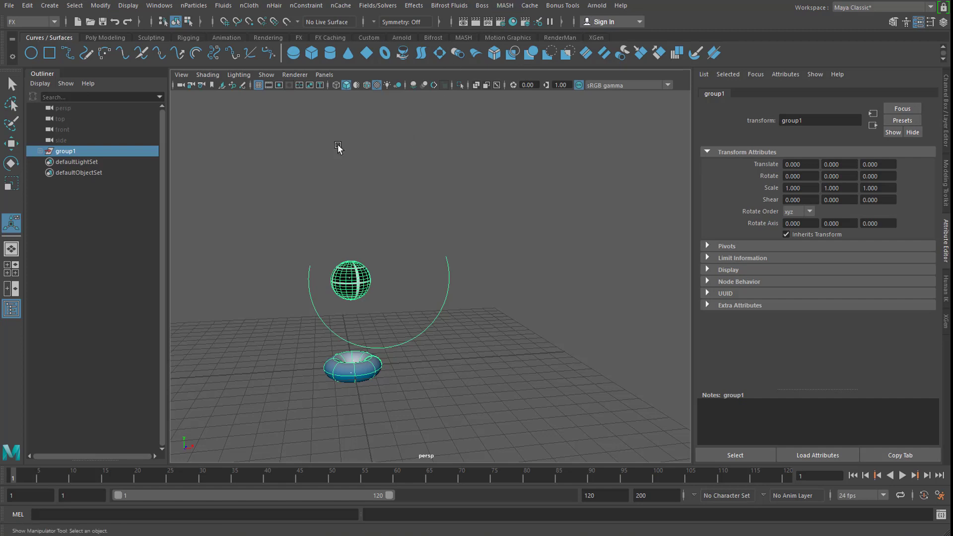
# - Create a hinge constraint from the Fields/Solvers menu and orbit to inspect it
pyautogui.click(309, 6)
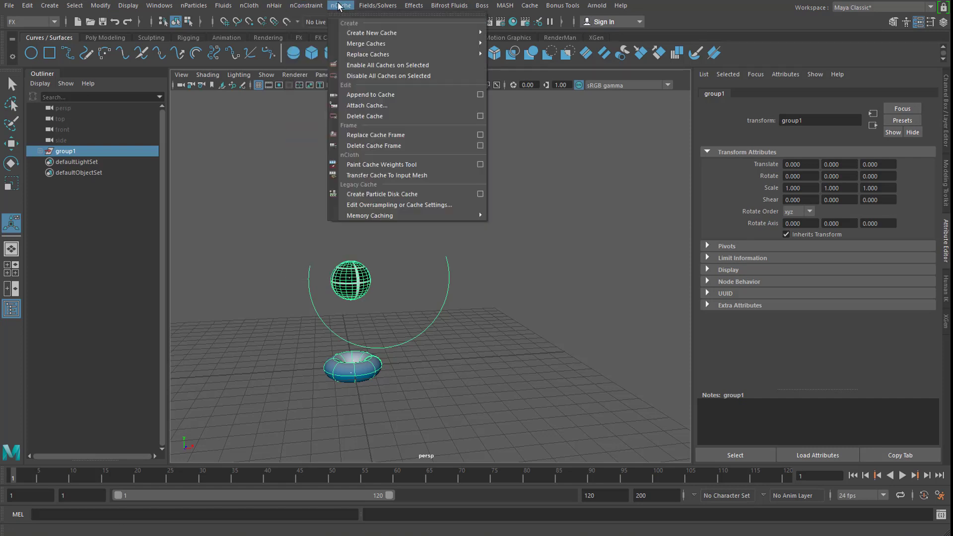
pyautogui.moveTo(390, 5)
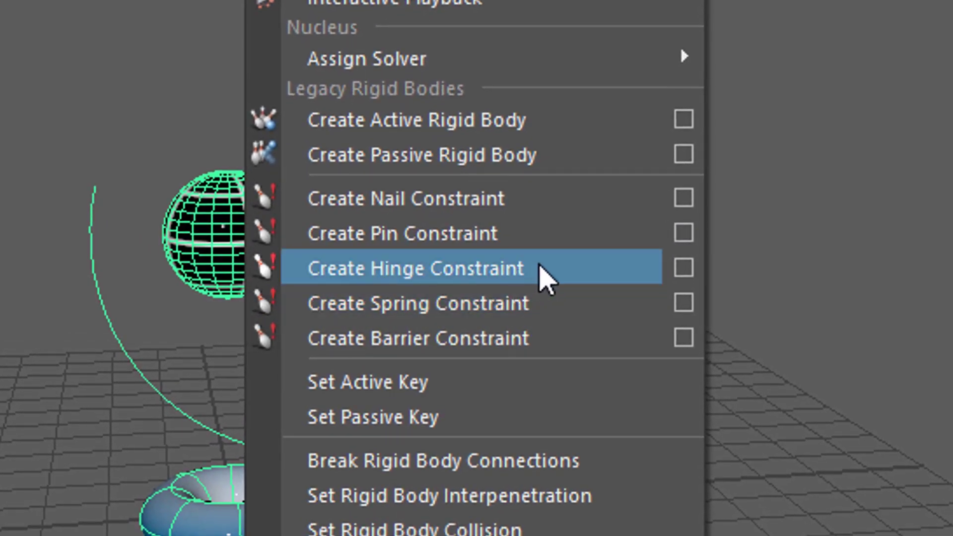
pyautogui.click(540, 266)
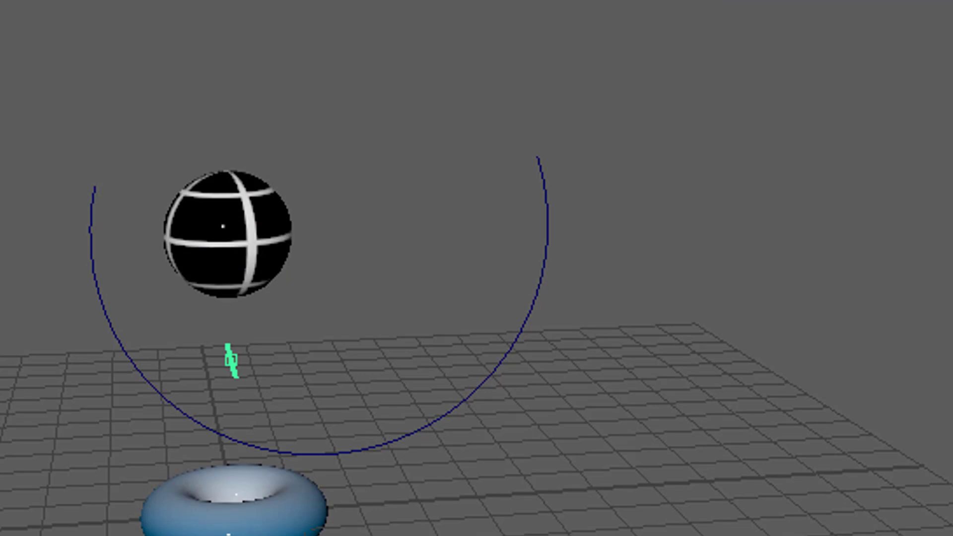
pyautogui.keyDown('alt'); pyautogui.moveTo(728, 477); pyautogui.dragTo(674, 467); pyautogui.keyUp('alt')
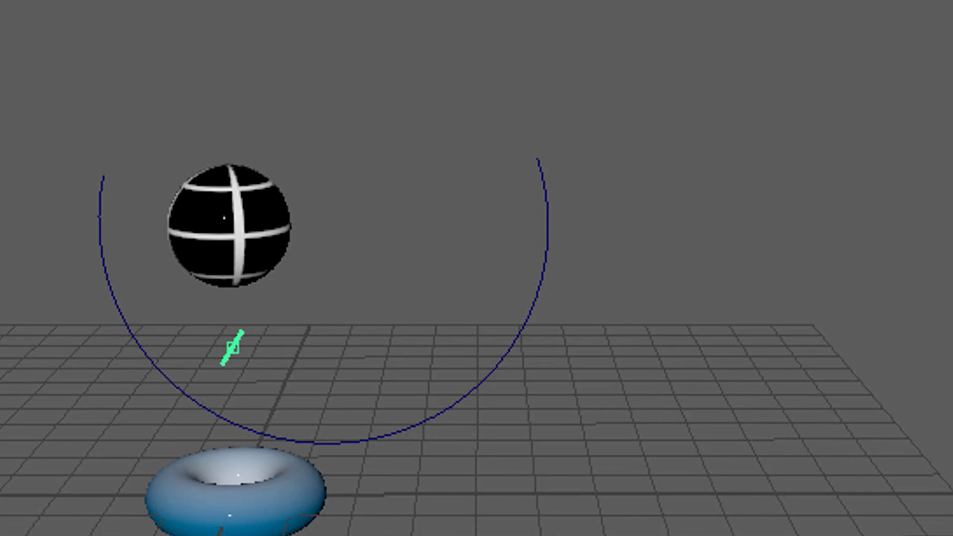
# - Add a turbulence field to the sphere with Attenuation 0 and test it on playback
pyautogui.keyDown('alt'); pyautogui.moveTo(675, 466); pyautogui.dragTo(665, 447); pyautogui.keyUp('alt')
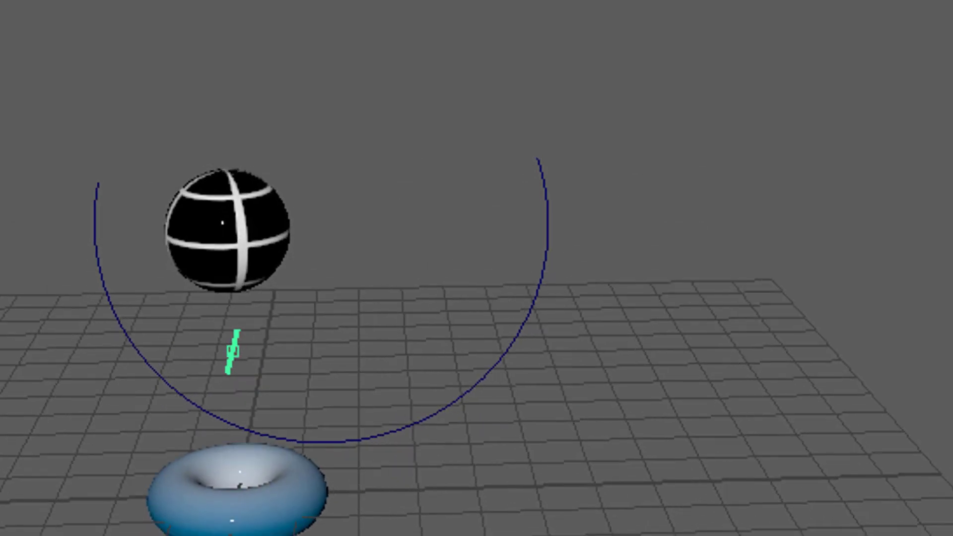
pyautogui.click(262, 207)
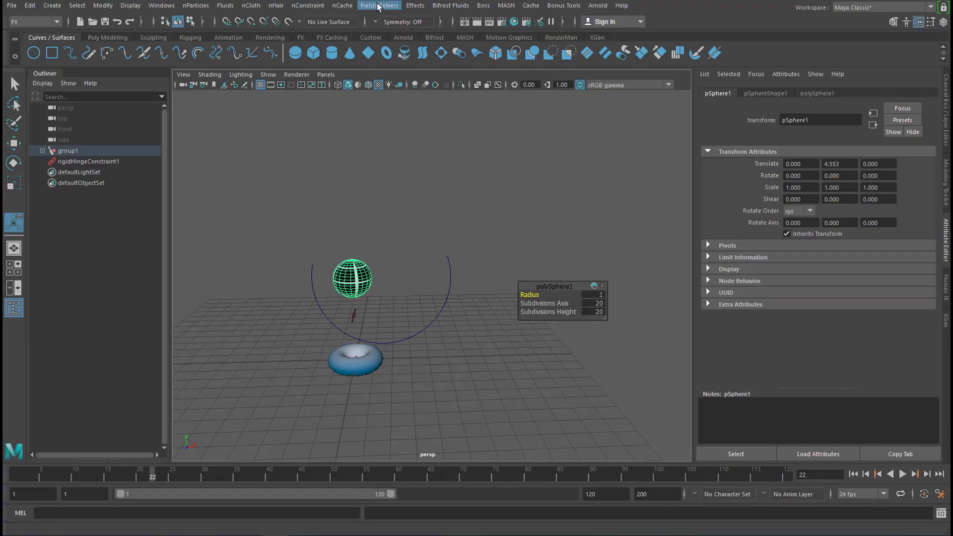
pyautogui.click(379, 6)
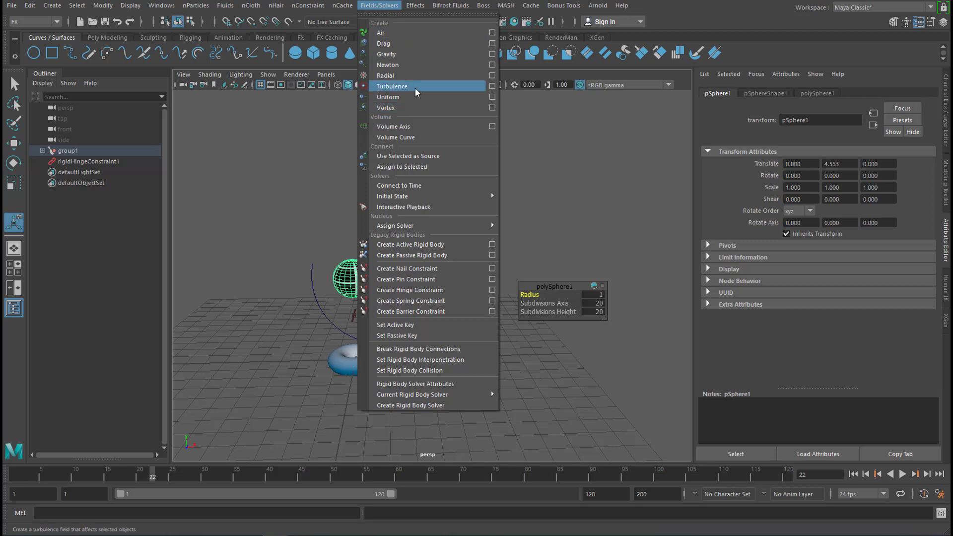
pyautogui.click(461, 92)
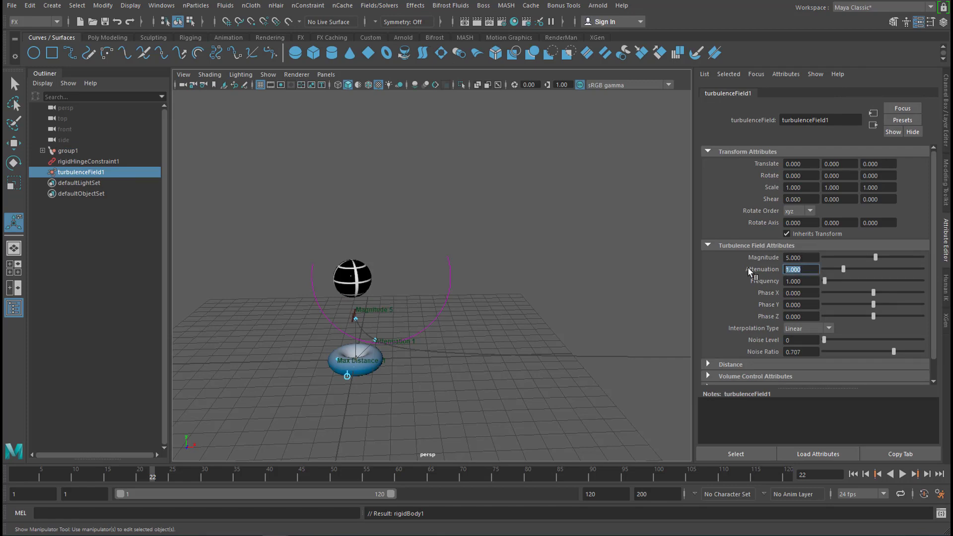
pyautogui.write('0')
pyautogui.press('Return')
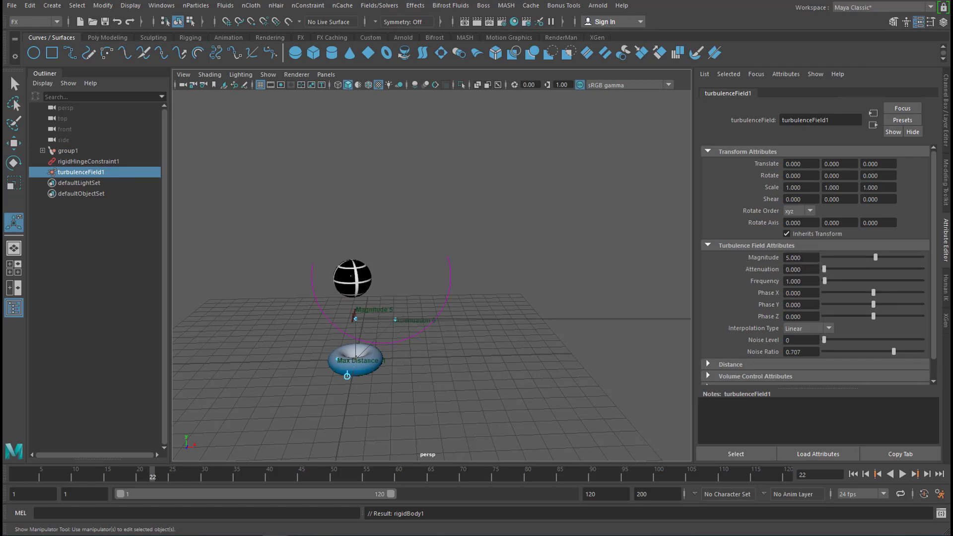
pyautogui.click(853, 475)
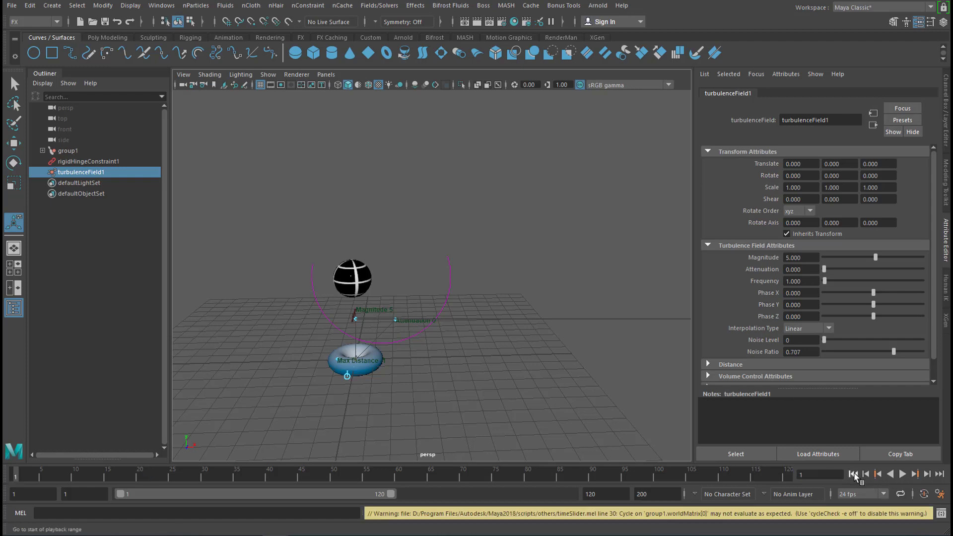
pyautogui.click(903, 475)
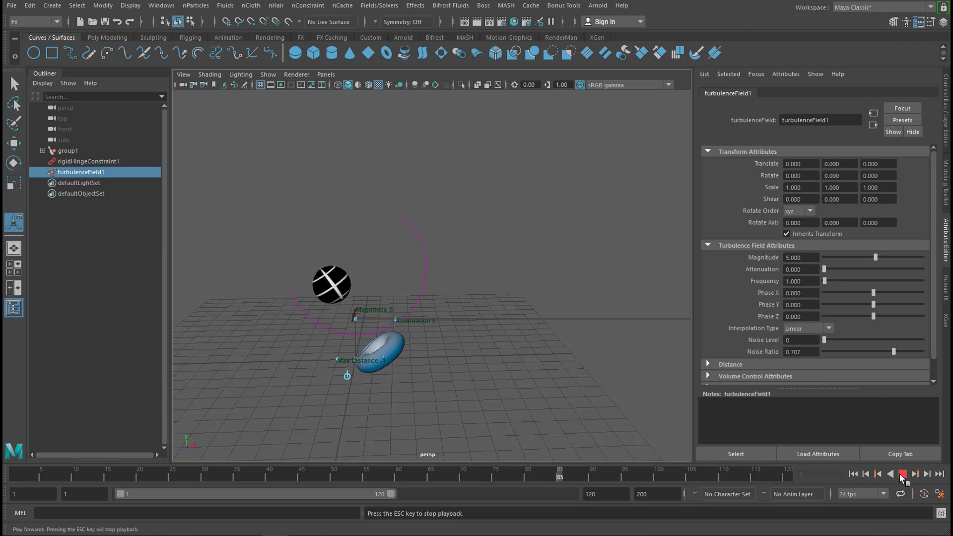
pyautogui.click(903, 475)
# - Raise the turbulence Magnitude to 20 and replay the simulation from frame one
pyautogui.keyDown('alt'); pyautogui.moveTo(420, 417); pyautogui.dragTo(374, 329); pyautogui.keyUp('alt')
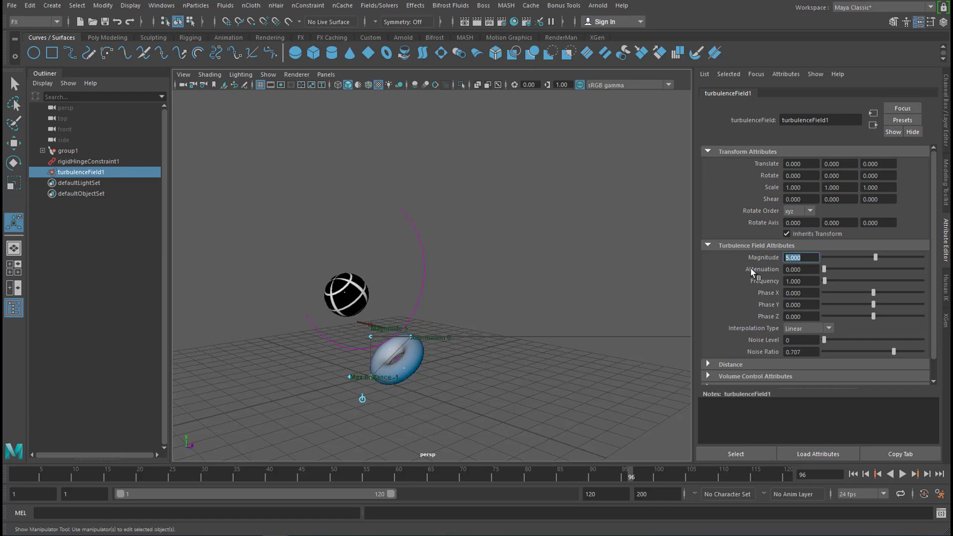
pyautogui.write('20')
pyautogui.press('Return')
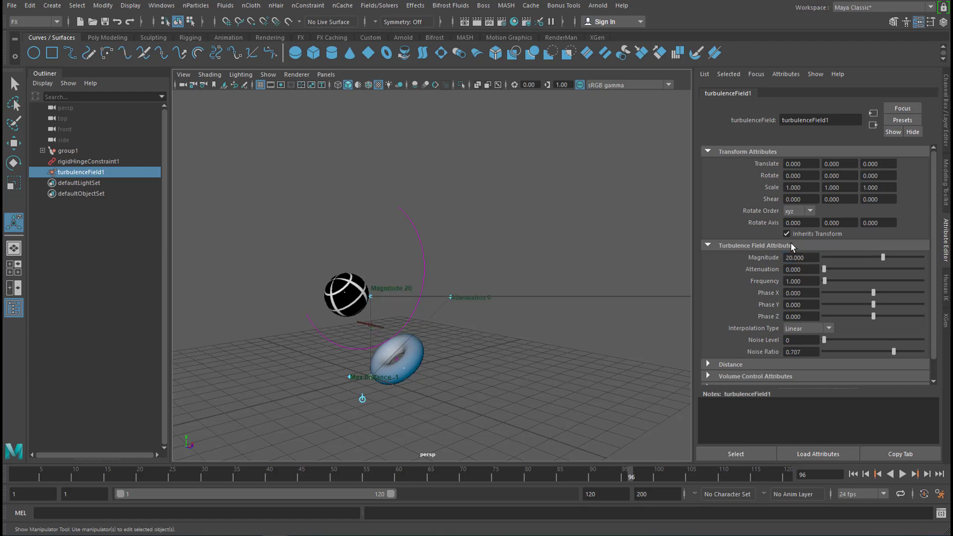
pyautogui.click(853, 474)
pyautogui.click(902, 475)
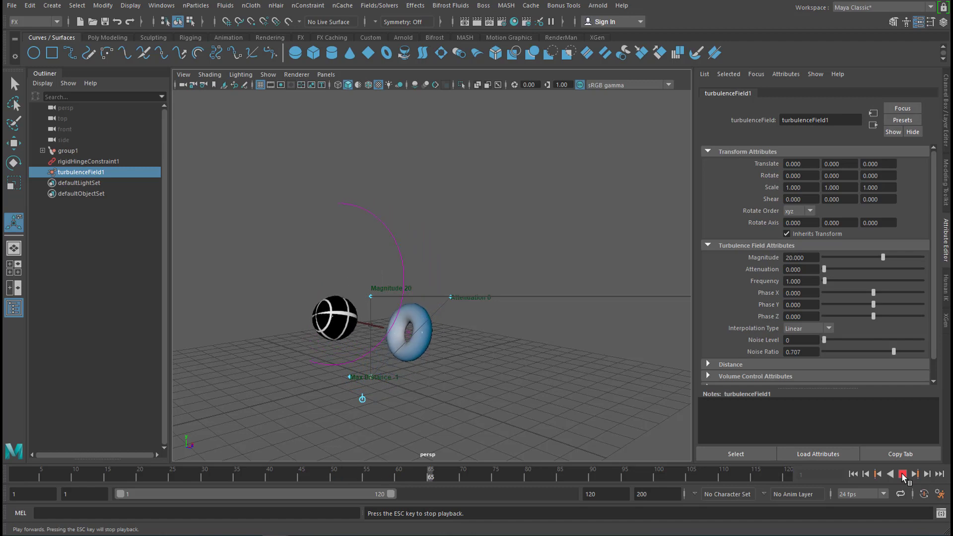
# - Set the timeline end to 1000 frames, rewind, and select group1 in the Outliner
pyautogui.click(902, 476)
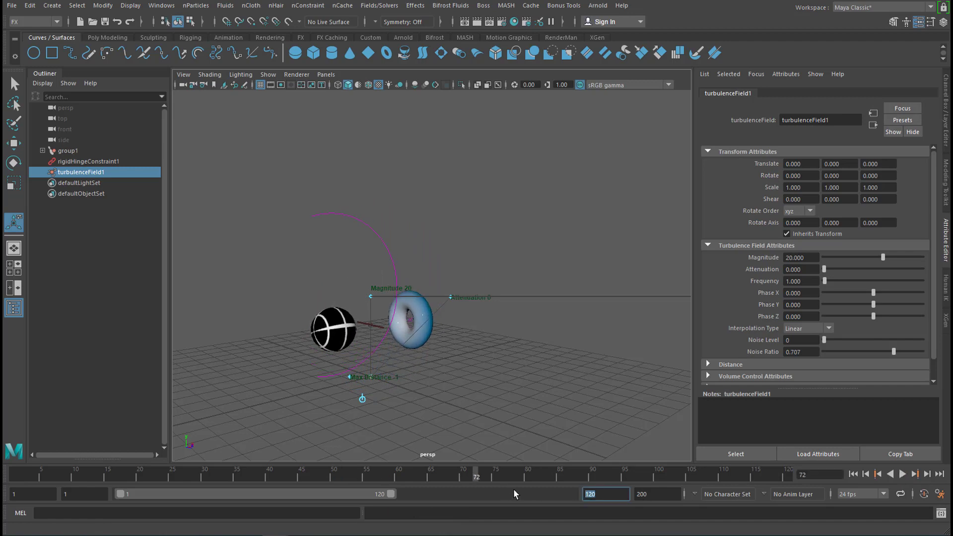
pyautogui.write('1000')
pyautogui.press('Return')
pyautogui.click(853, 475)
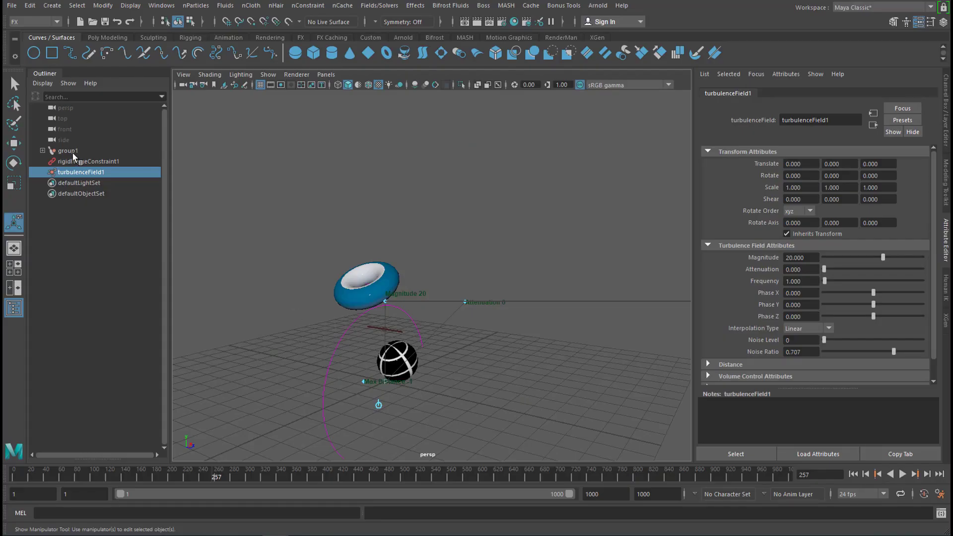
pyautogui.click(69, 151)
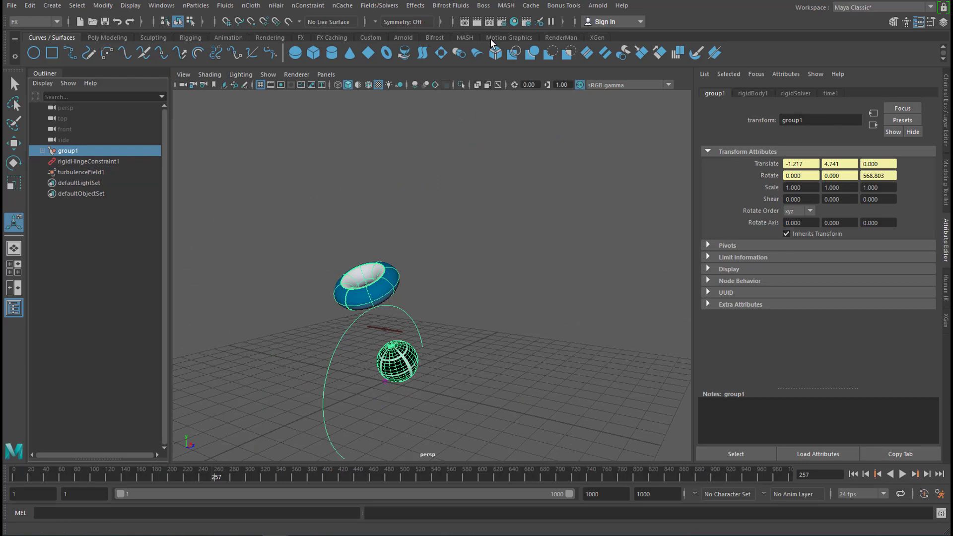
# - Create a MASH network from the group with Geometry Type set to Instancer, then reset the options
pyautogui.click(504, 6)
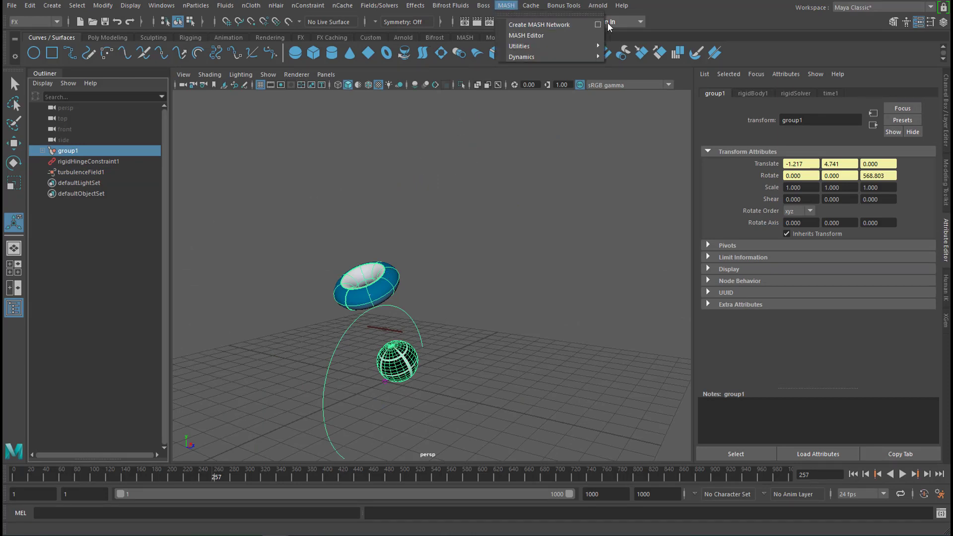
pyautogui.click(597, 25)
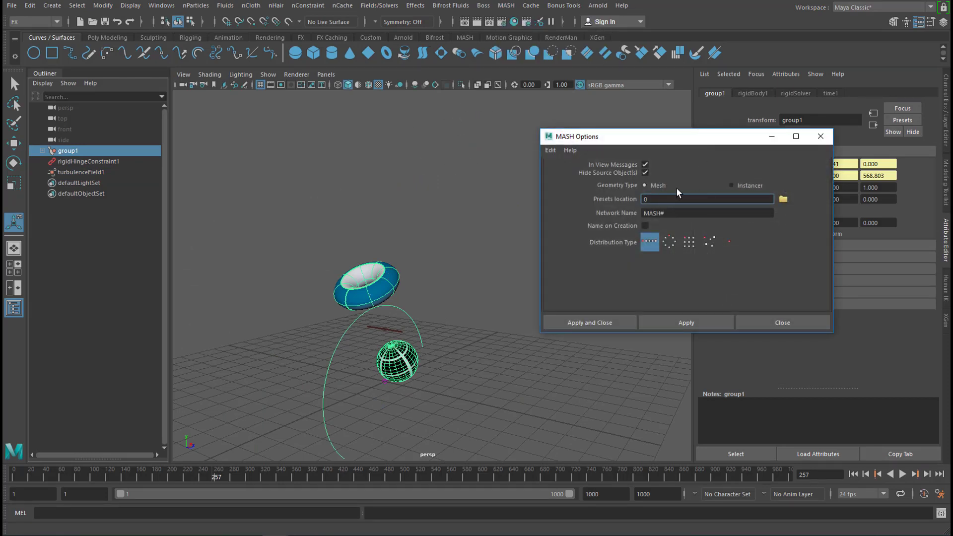
pyautogui.click(732, 187)
pyautogui.click(698, 320)
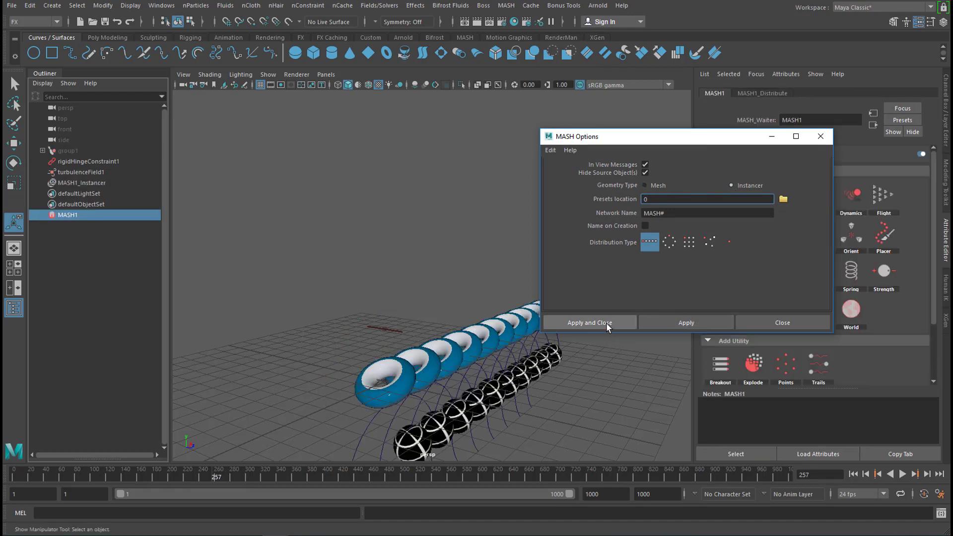
pyautogui.click(550, 150)
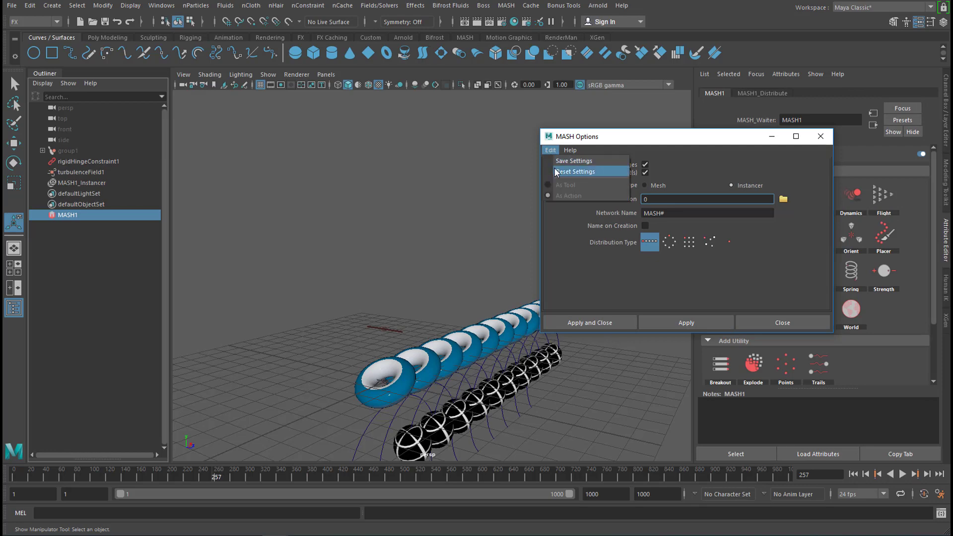
pyautogui.click(554, 168)
pyautogui.click(820, 137)
# - Rewind to the first frame and play the ten instanced copies swinging in sync
pyautogui.scroll(-2, 488, 238)
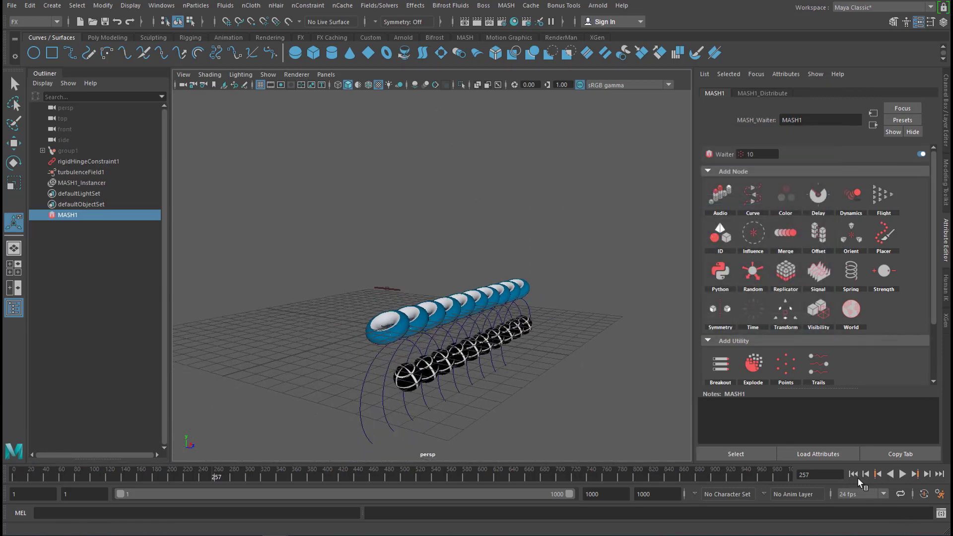
pyautogui.click(854, 474)
pyautogui.click(903, 474)
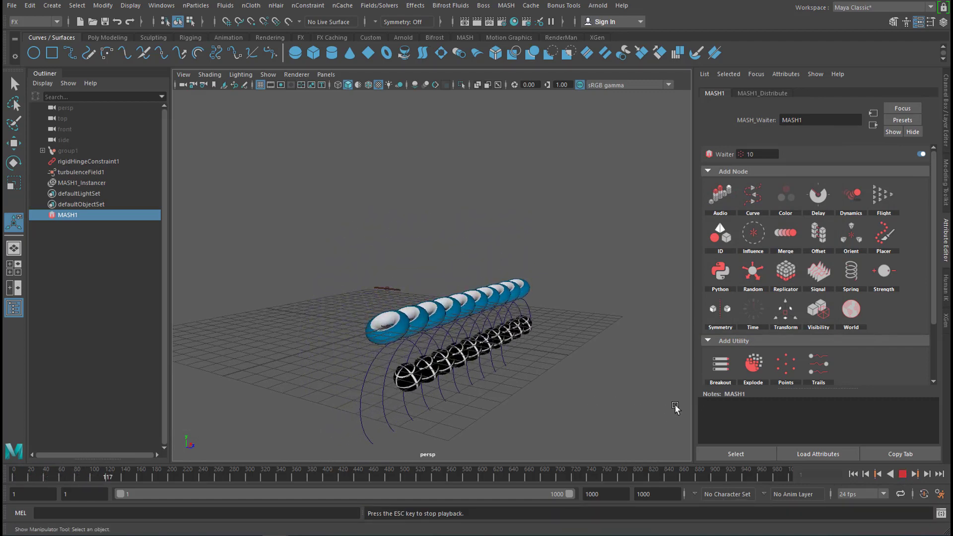
pyautogui.keyDown('alt'); pyautogui.moveTo(542, 364); pyautogui.dragTo(517, 327); pyautogui.keyUp('alt')
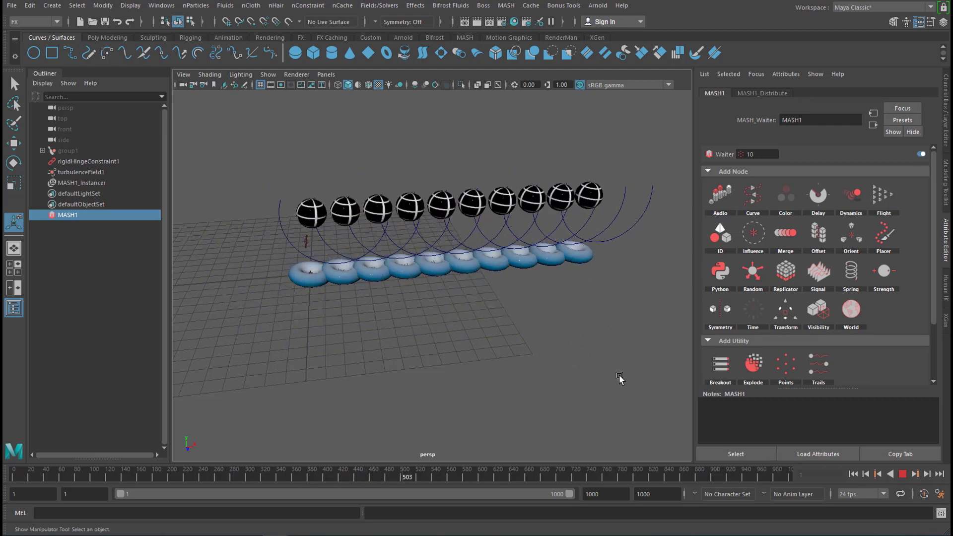
# - Stop playback and add a Signal node to the MASH1 network
pyautogui.press('Escape')
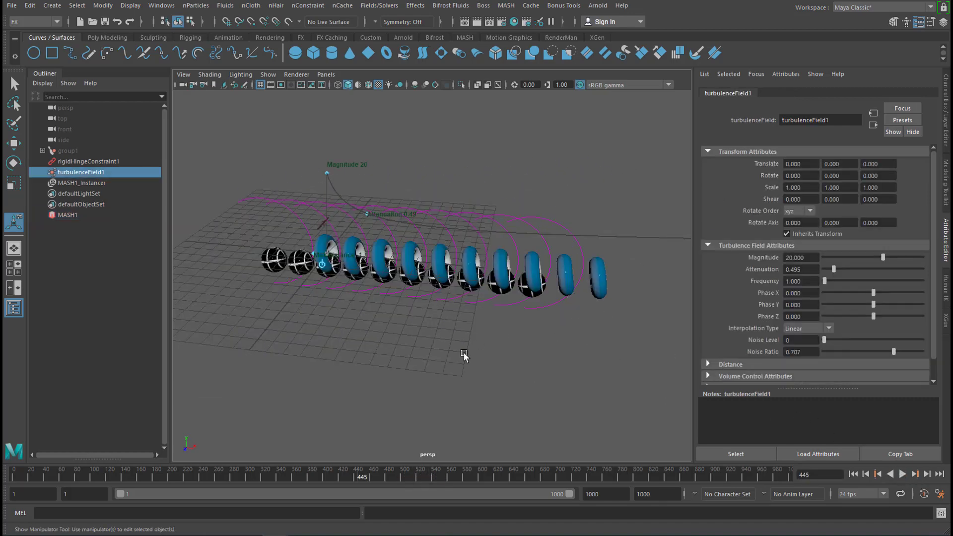
pyautogui.click(70, 216)
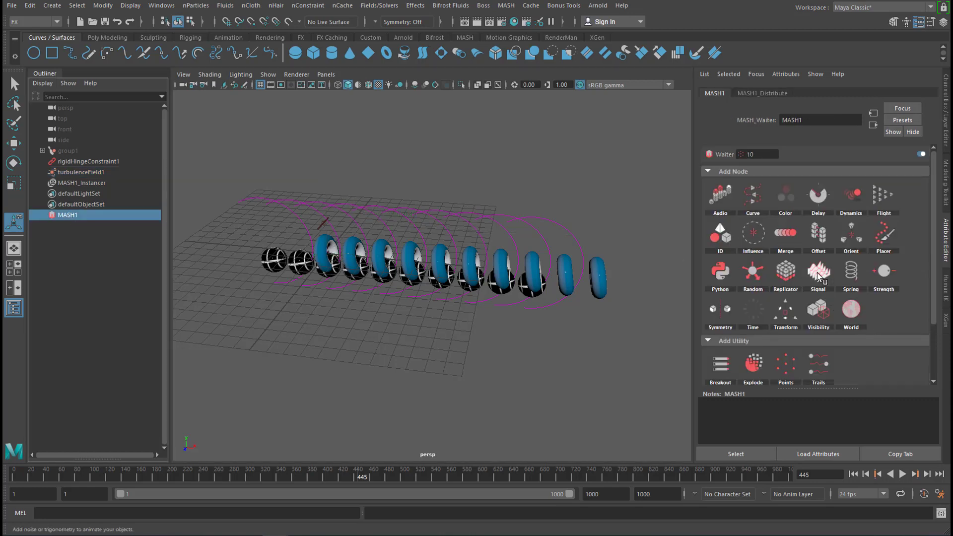
pyautogui.click(836, 278)
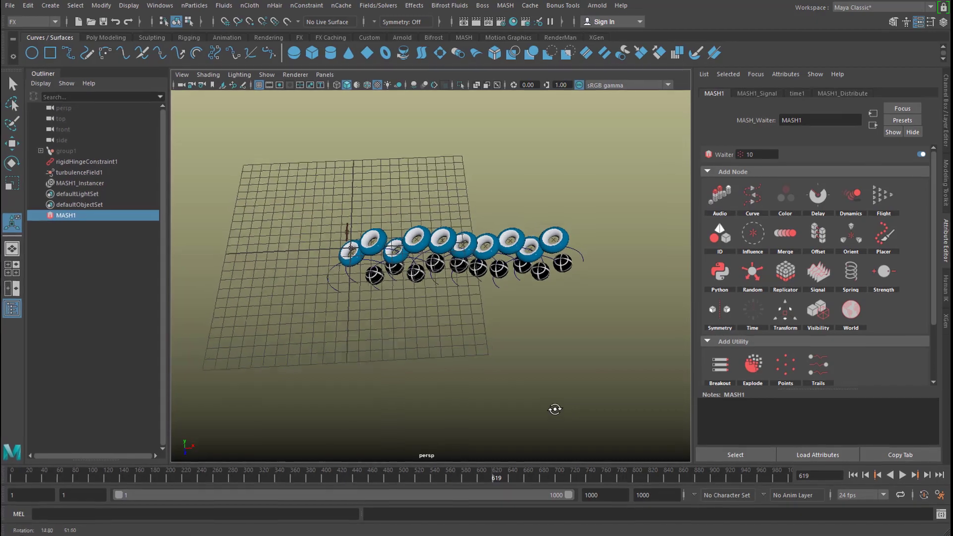
# - Set the MASH1_Distribute Distribution Type to Grid
pyautogui.scroll(10, 553, 404)
pyautogui.scroll(-8, 654, 387)
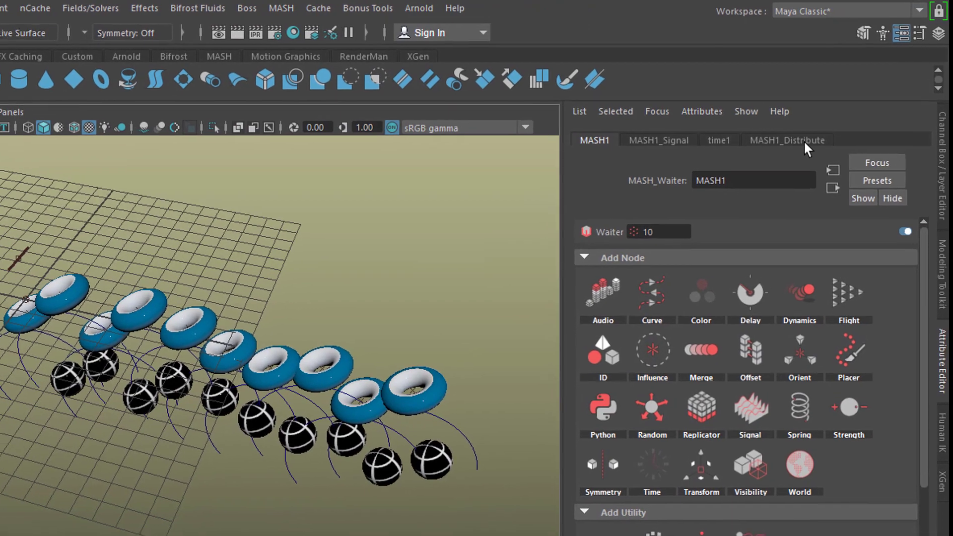
pyautogui.click(807, 136)
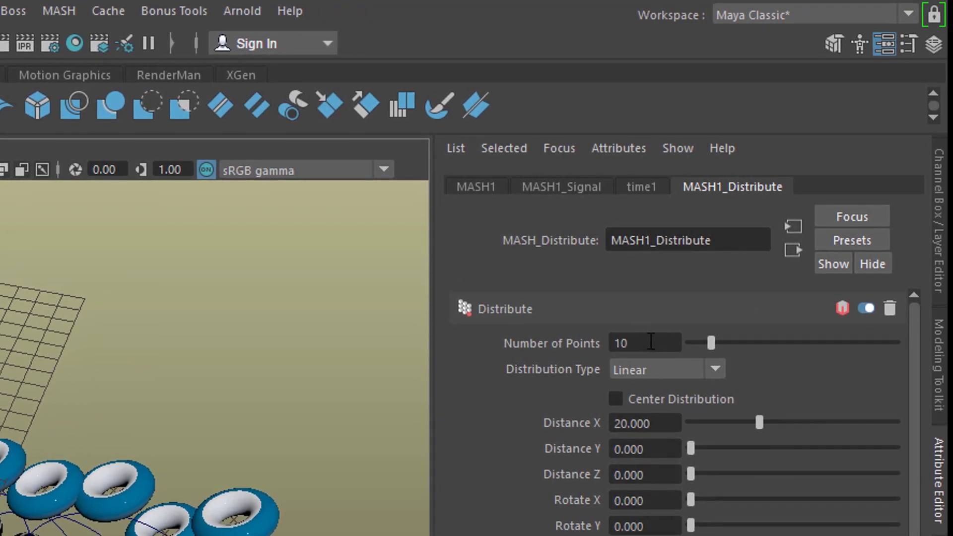
pyautogui.click(714, 368)
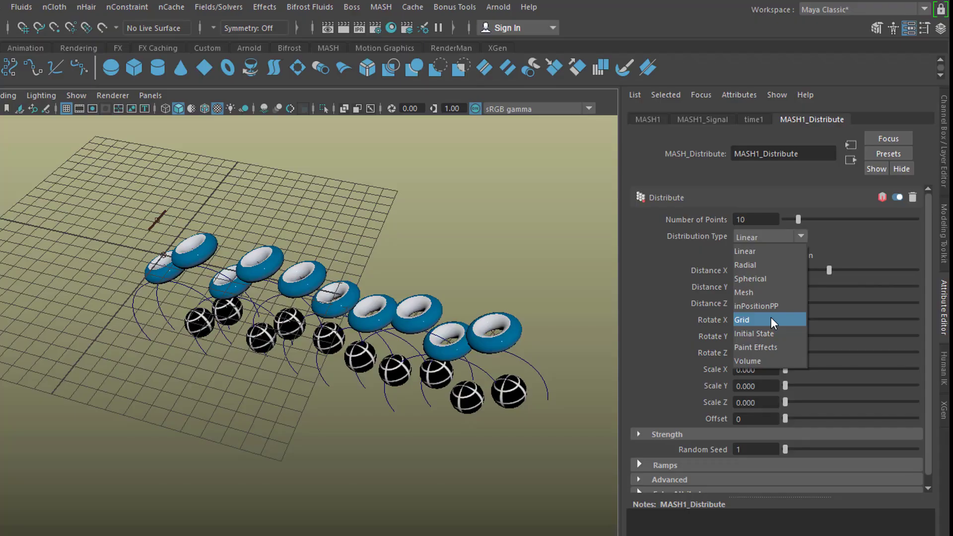
pyautogui.click(660, 500)
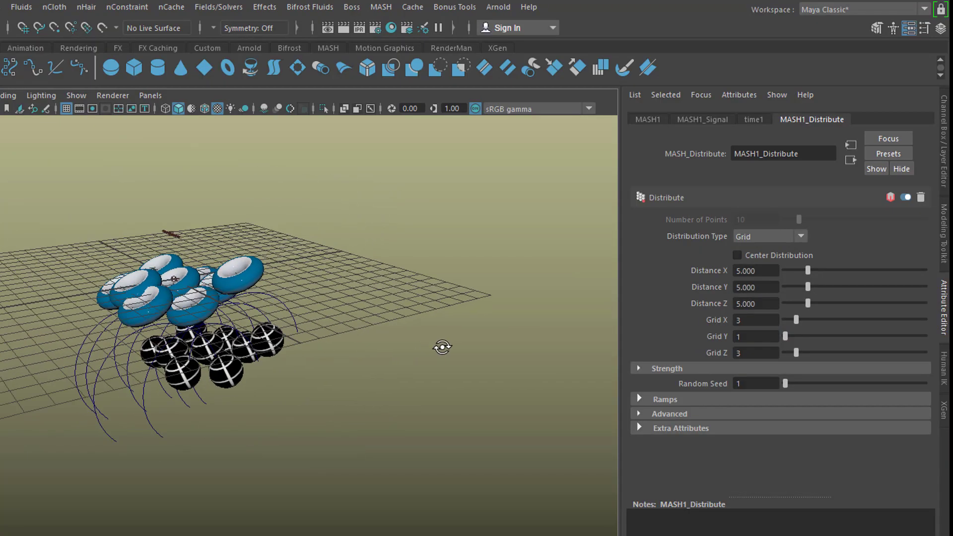
# - Widen the grid spacing to about 11.584 along X and 11.7 along Z
pyautogui.keyDown('alt'); pyautogui.moveTo(442, 347); pyautogui.dragTo(377, 398); pyautogui.keyUp('alt')
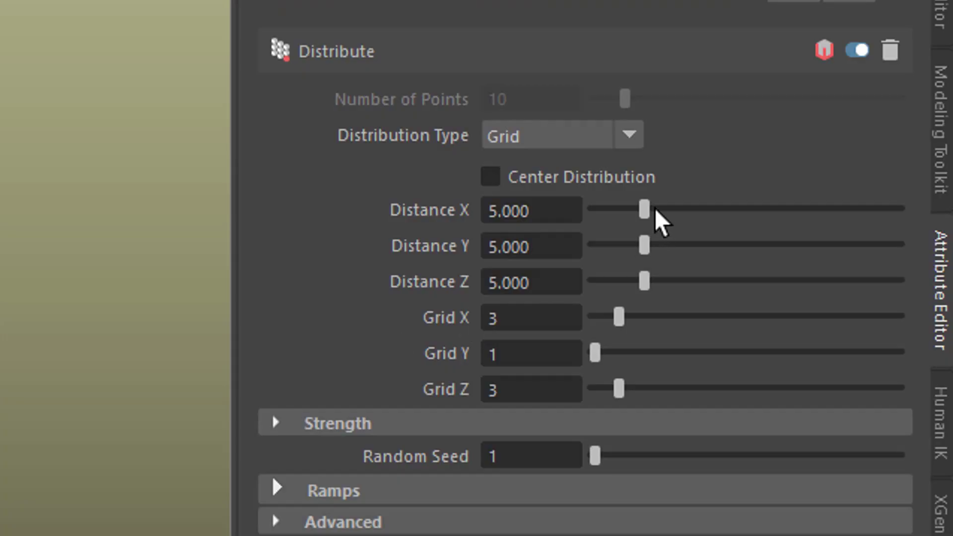
pyautogui.moveTo(653, 210); pyautogui.dragTo(712, 210)
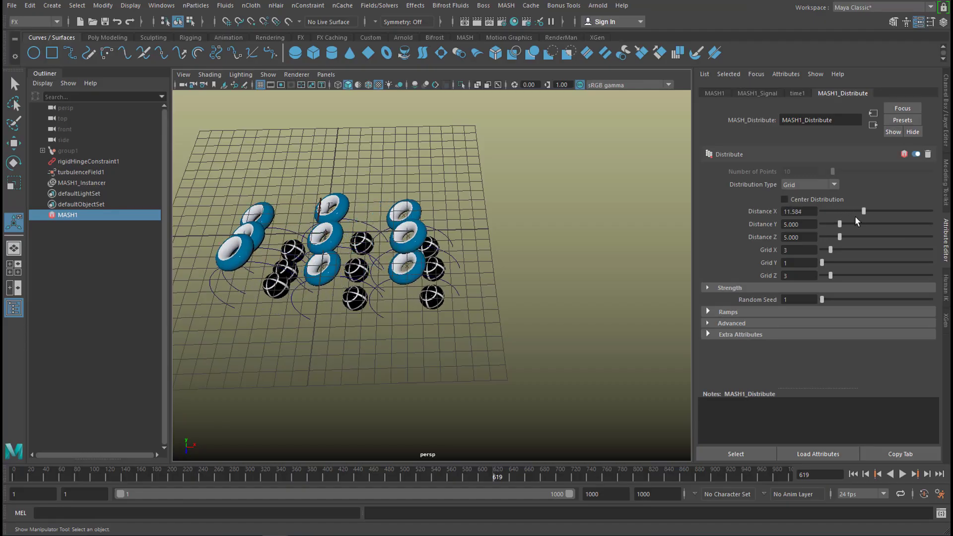
pyautogui.moveTo(841, 237); pyautogui.dragTo(863, 238)
pyautogui.keyDown('alt'); pyautogui.moveTo(534, 297); pyautogui.dragTo(546, 298); pyautogui.keyUp('alt')
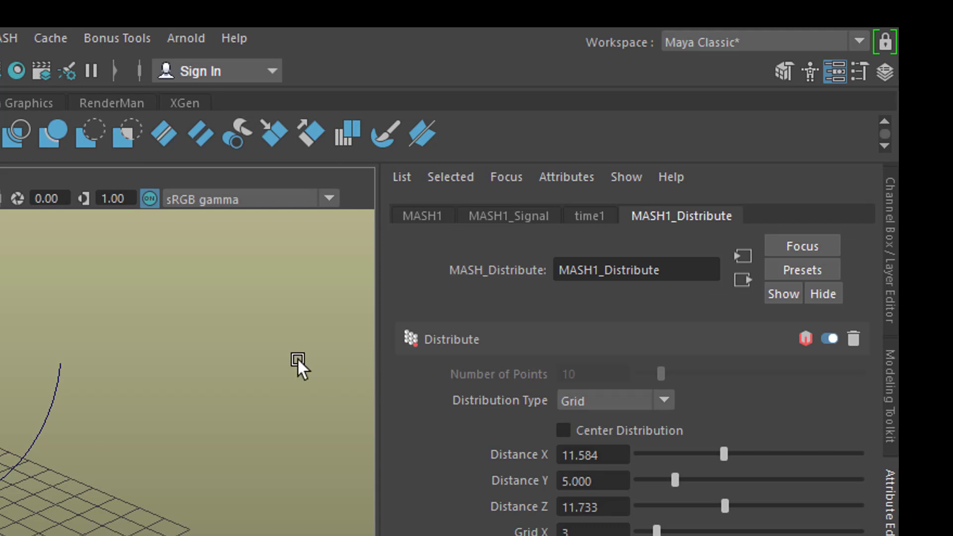
pyautogui.click(535, 221)
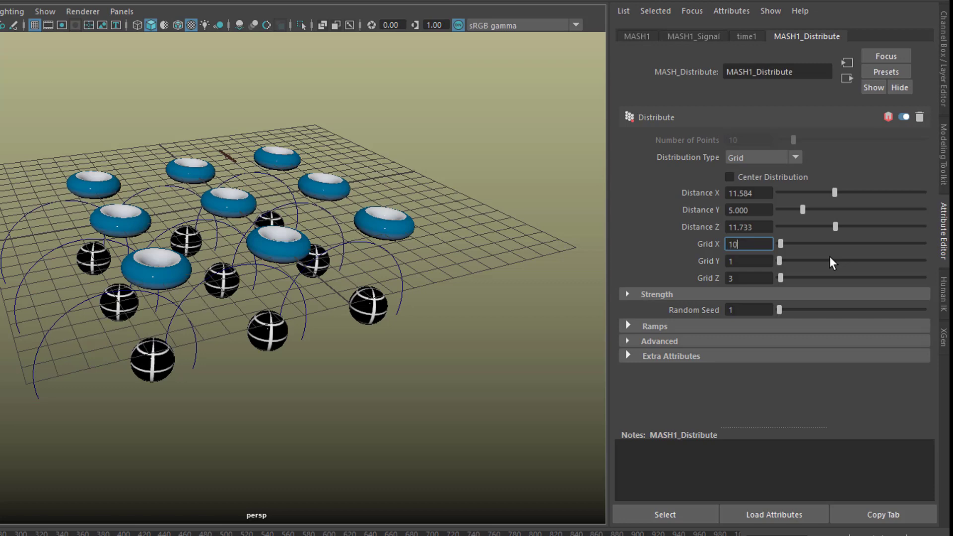
# - Set Grid X, Grid Y and Grid Z to 10 instances each
pyautogui.press('Tab')
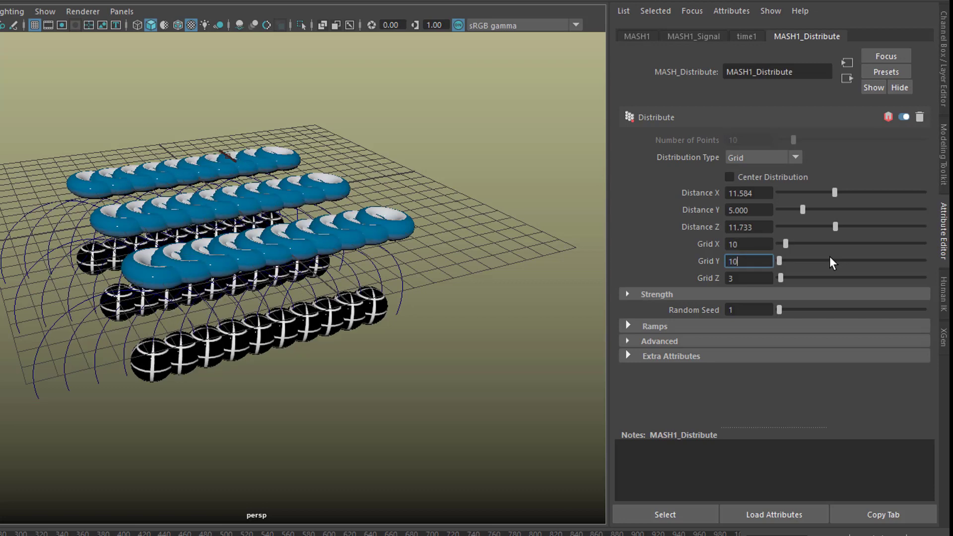
pyautogui.write('10')
pyautogui.press('Tab')
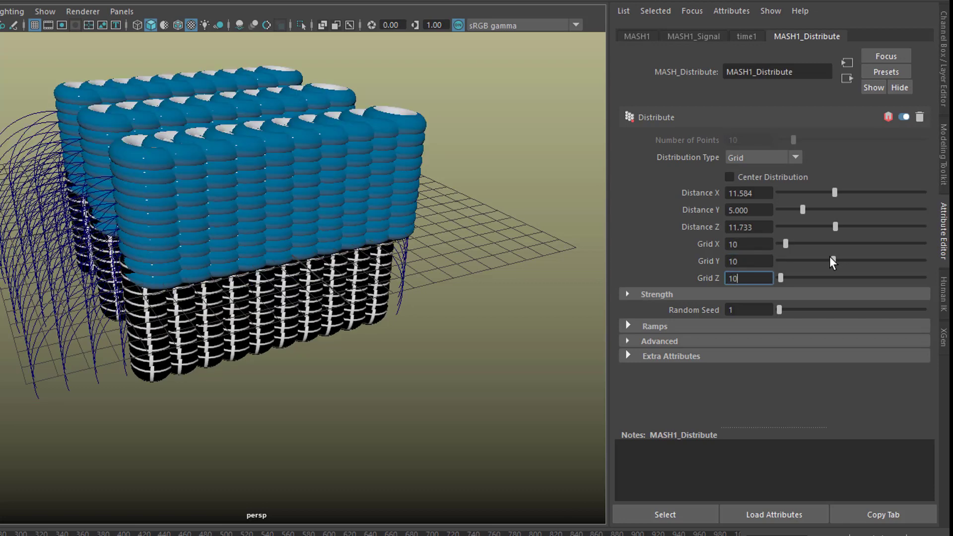
pyautogui.press('Return')
# - Spread the grid to Distance X 27.772, Y 12.921 and Z 25.693
pyautogui.keyDown('alt'); pyautogui.moveTo(434, 349); pyautogui.dragTo(421, 319); pyautogui.keyUp('alt')
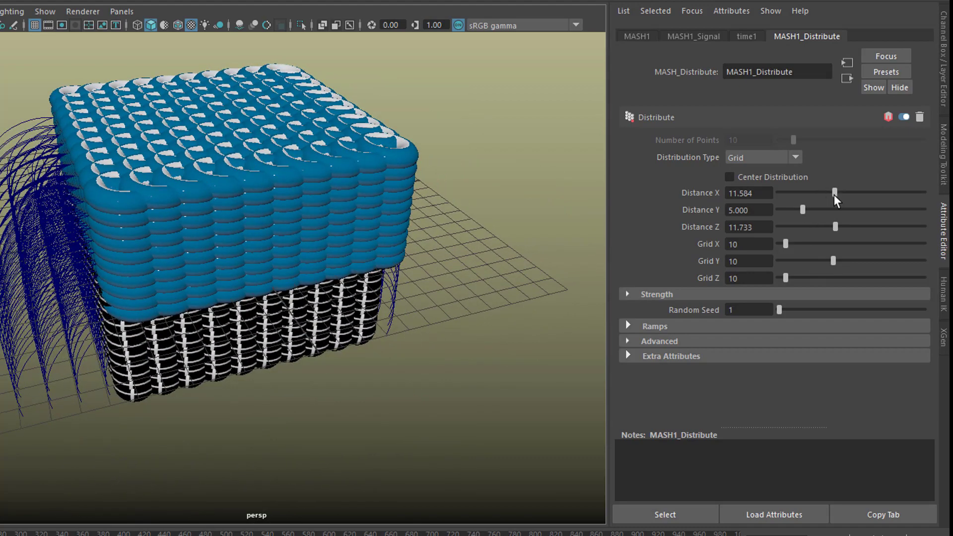
pyautogui.moveTo(834, 195); pyautogui.dragTo(911, 195)
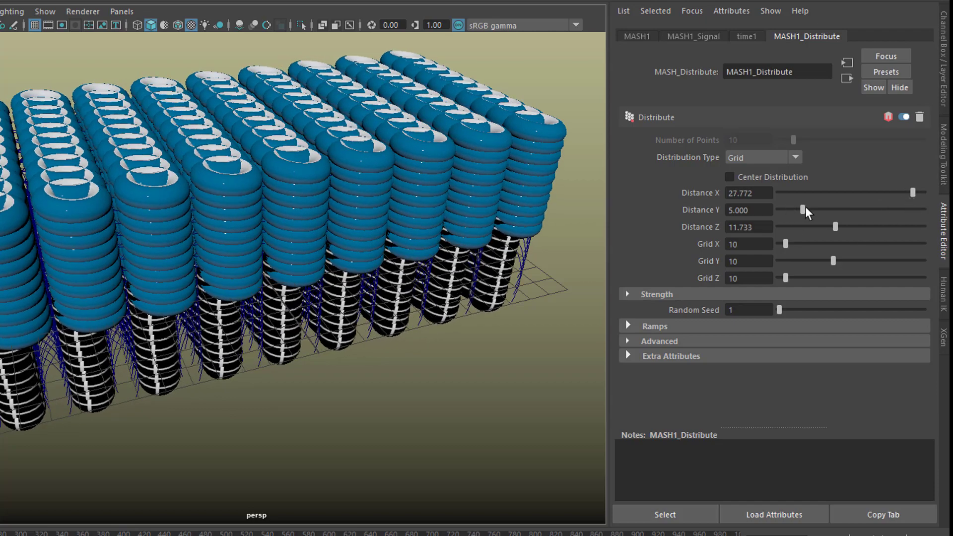
pyautogui.moveTo(804, 210); pyautogui.dragTo(841, 210)
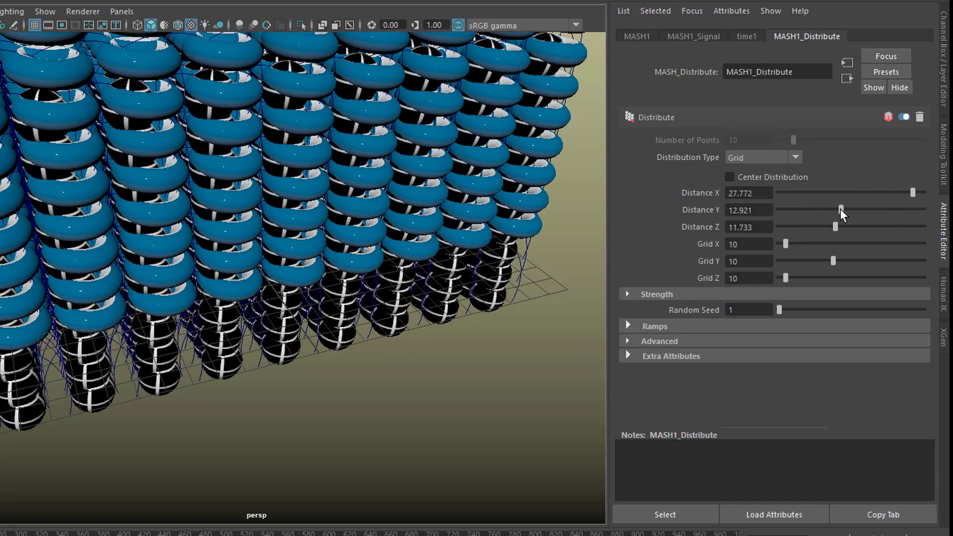
pyautogui.scroll(-5, 278, 298)
pyautogui.keyDown('alt'); pyautogui.moveTo(278, 298); pyautogui.dragTo(214, 355); pyautogui.keyUp('alt')
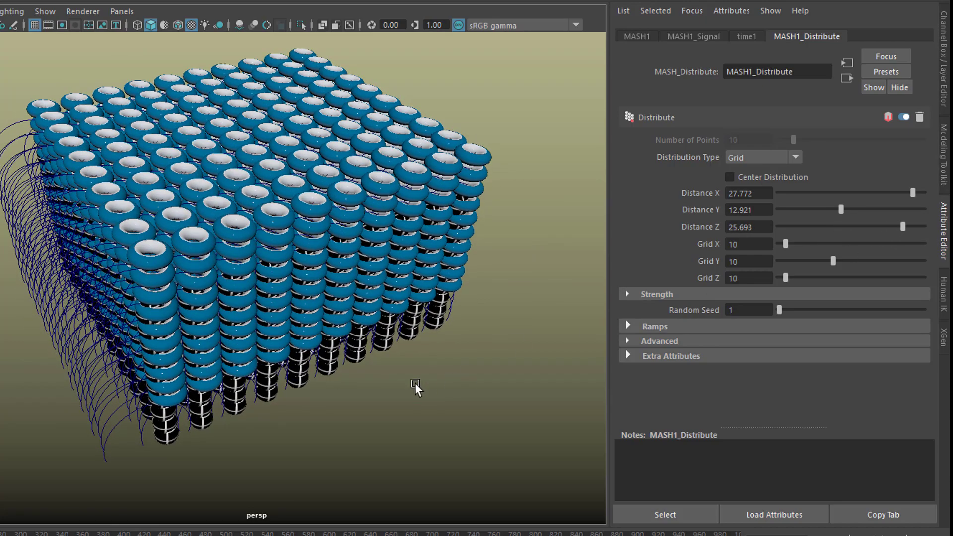
pyautogui.keyDown('alt'); pyautogui.moveTo(606, 368); pyautogui.dragTo(368, 436); pyautogui.keyUp('alt')
pyautogui.keyDown('alt'); pyautogui.moveTo(351, 326); pyautogui.dragTo(478, 371, button='middle'); pyautogui.keyUp('alt')
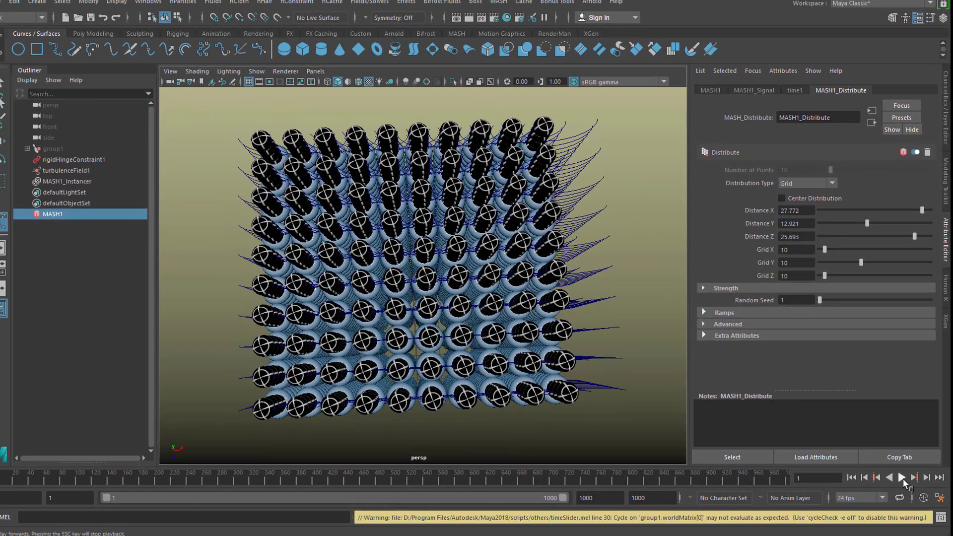
# - Play the 10×10×10 grid animation, close MASH Options, and show the MASH1_Signal settings
pyautogui.click(902, 477)
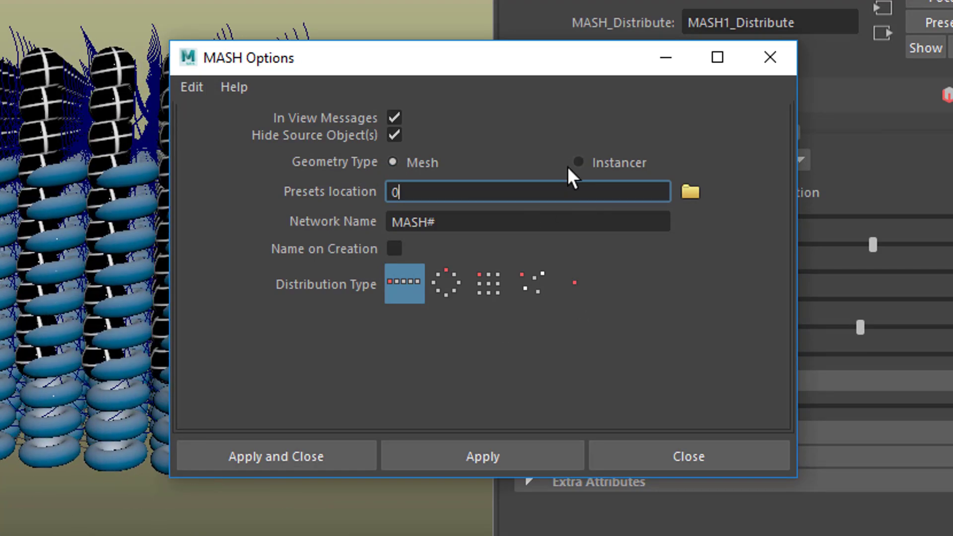
pyautogui.click(772, 66)
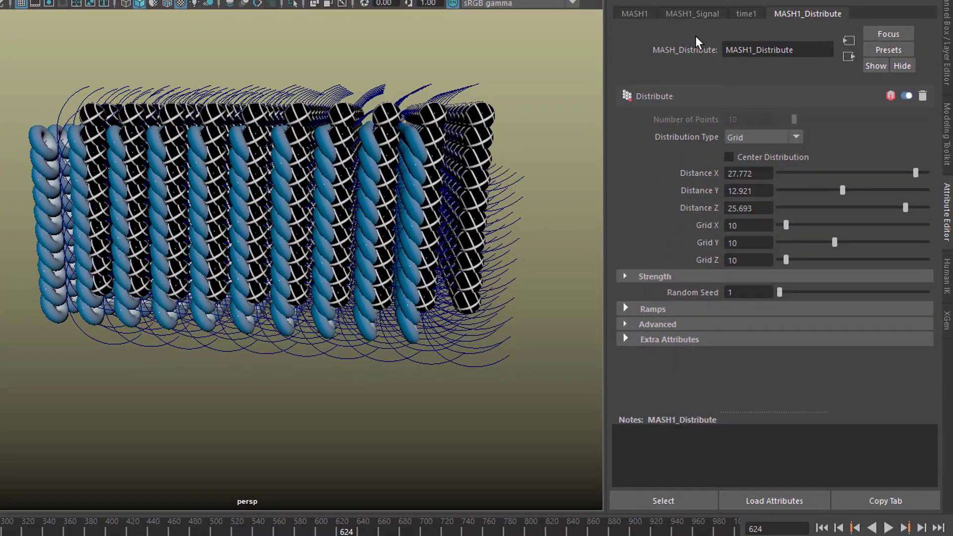
pyautogui.click(690, 14)
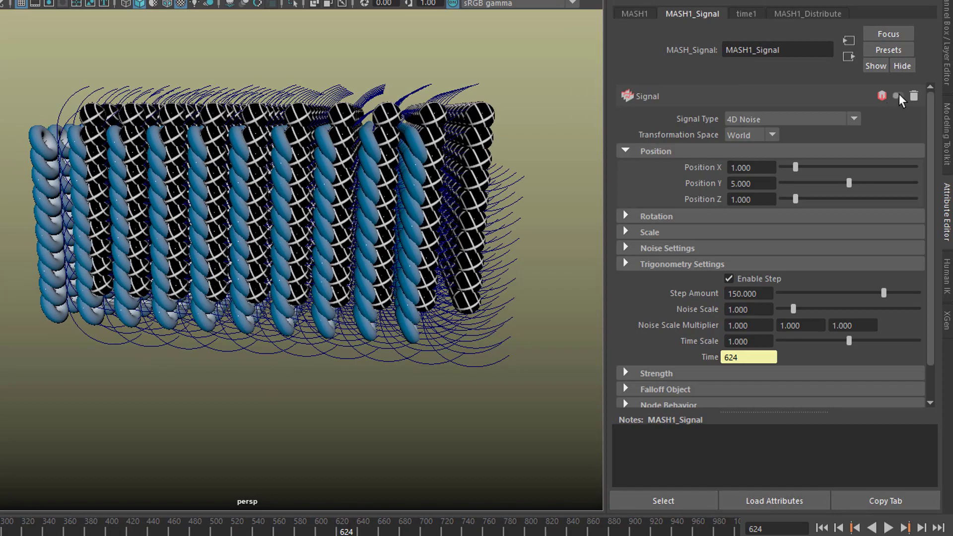